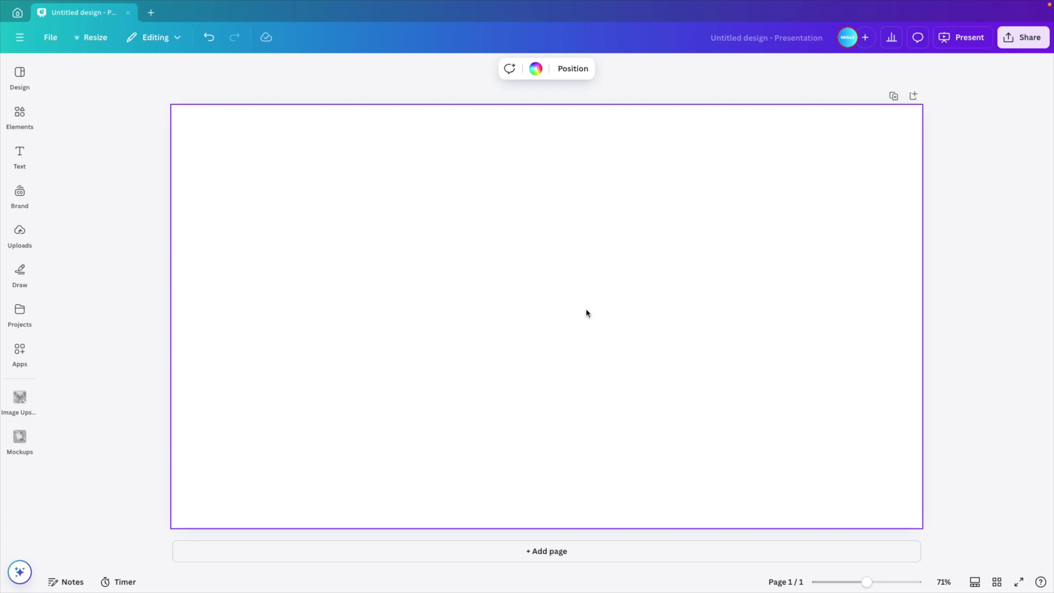
- Search the Elements library for 'ice cream' and browse the photo results
left_click(26, 118)
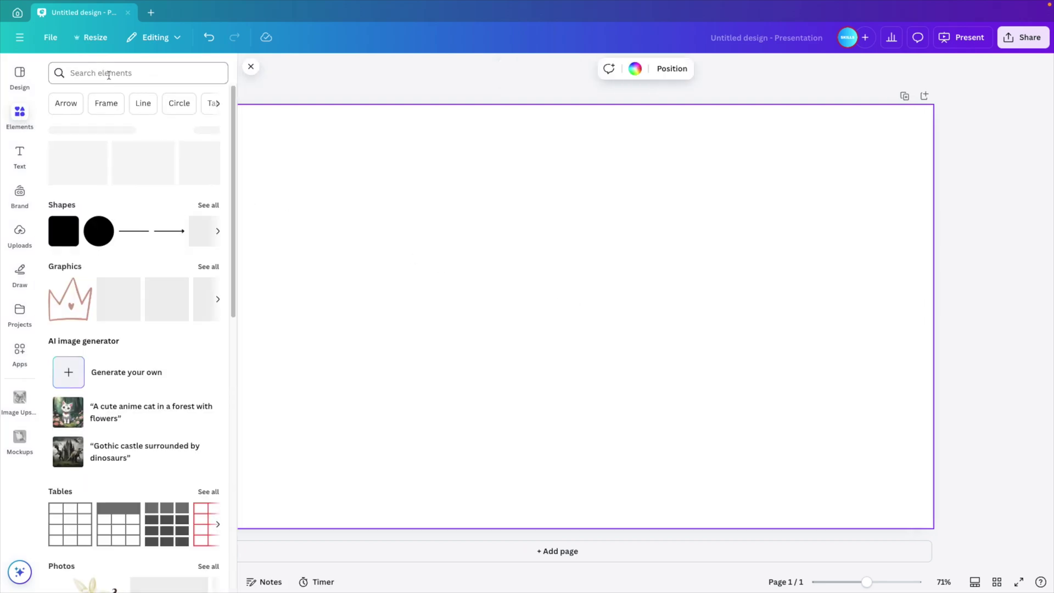
left_click(105, 73)
type("ice cream")
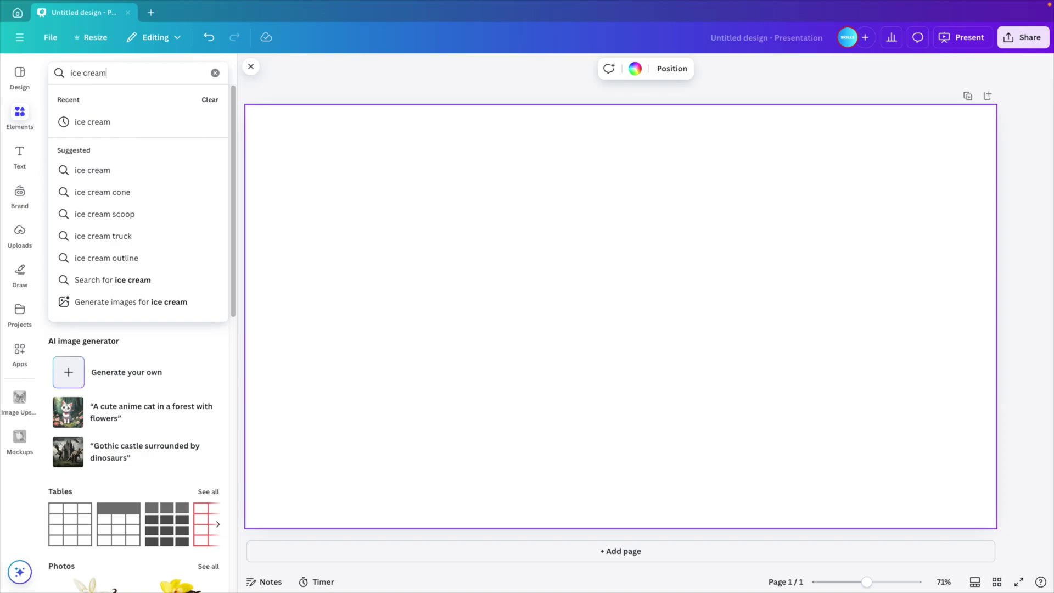
key("Return")
left_click(207, 235)
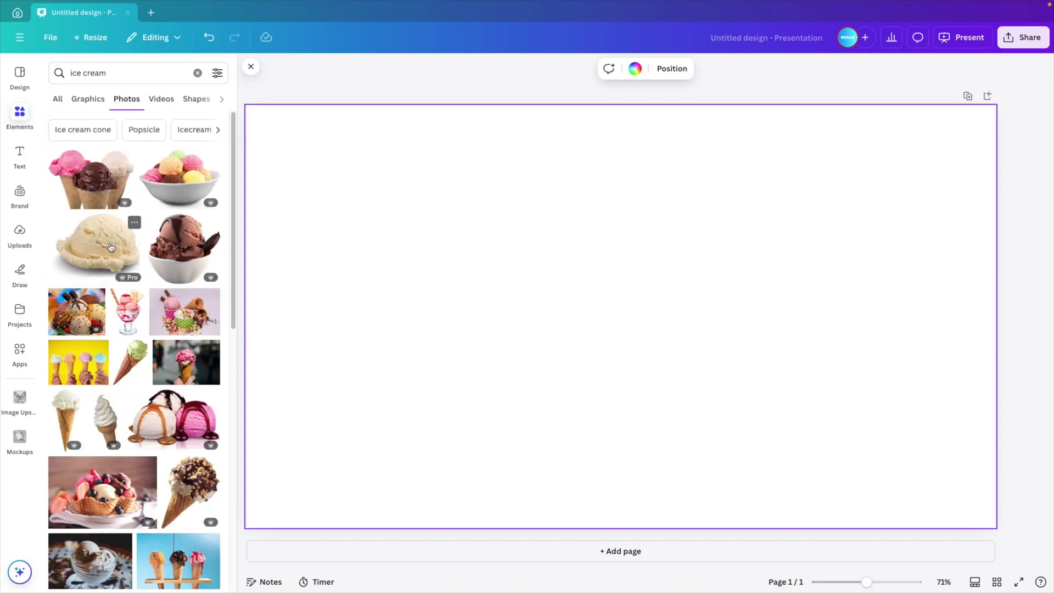
scroll(101, 252, "down", 1)
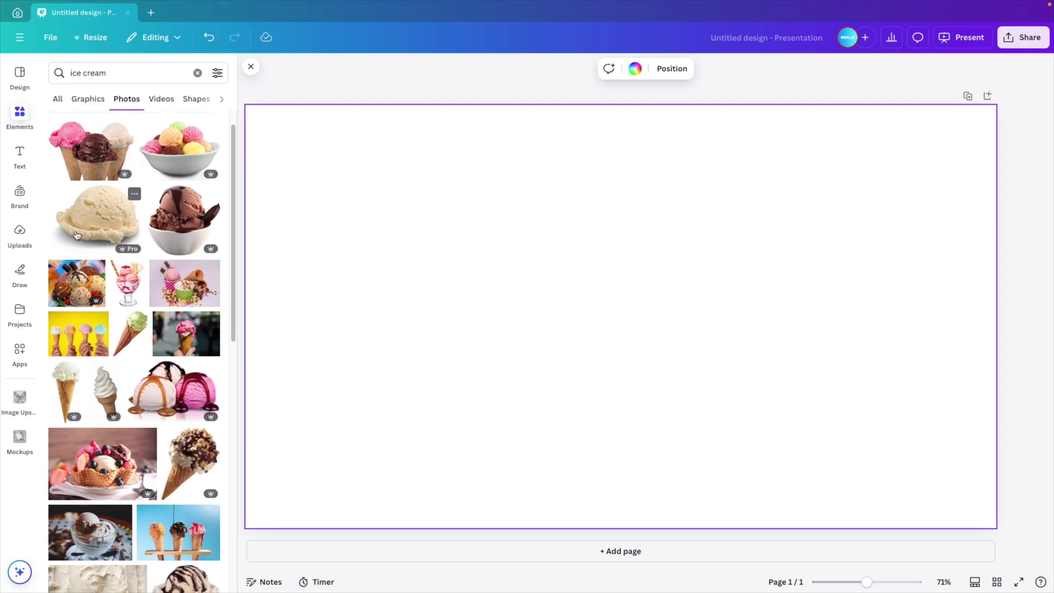
scroll(76, 235, "down", 8)
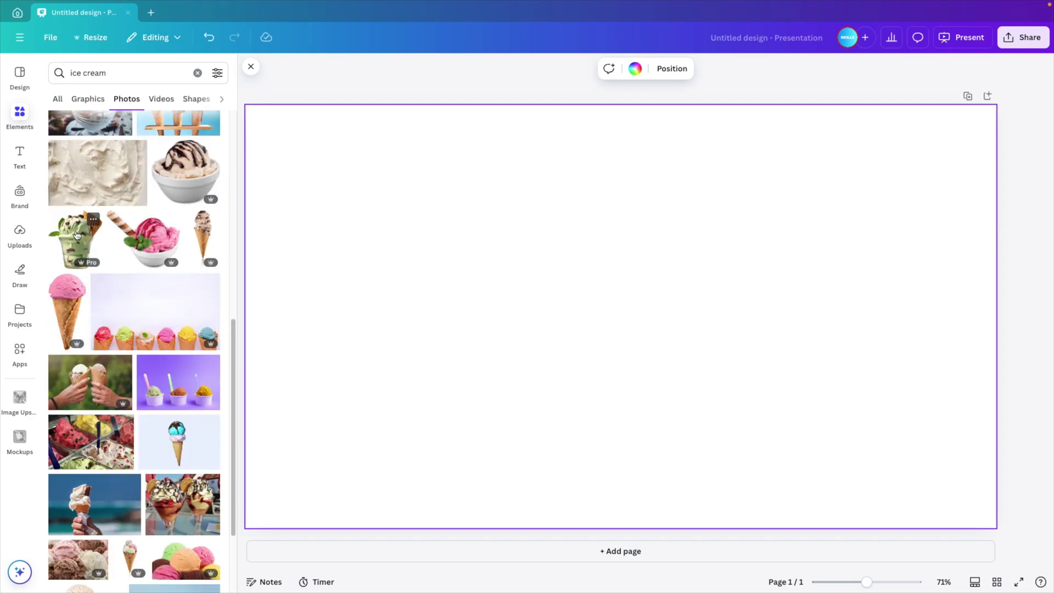
scroll(77, 235, "down", 4)
scroll(77, 235, "down", 4)
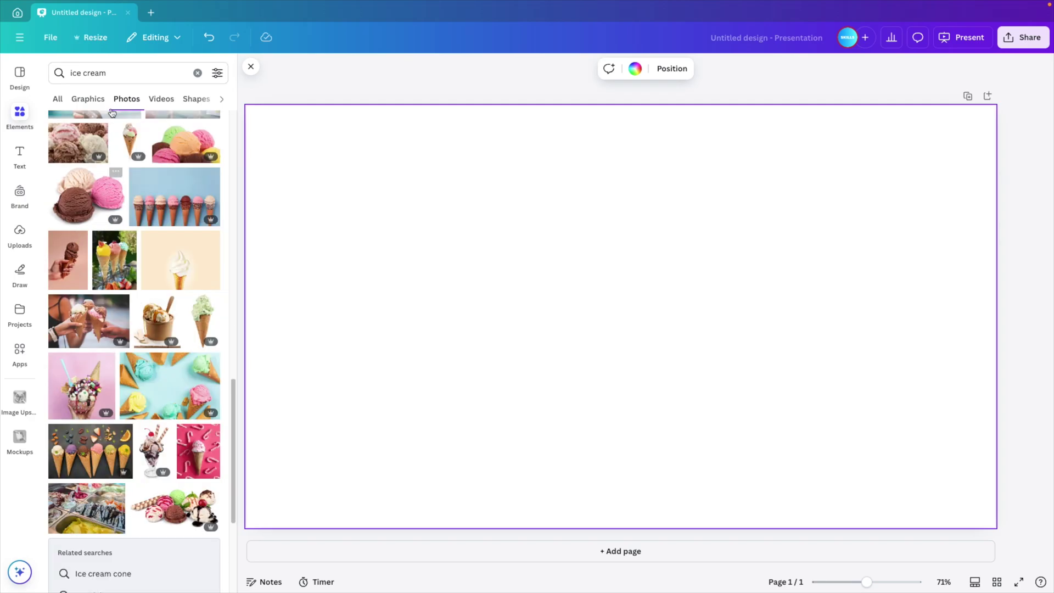
- Narrow the photo search to 'ice cream cone' and browse the cone photos
left_click(119, 80)
type("cone")
key("Return")
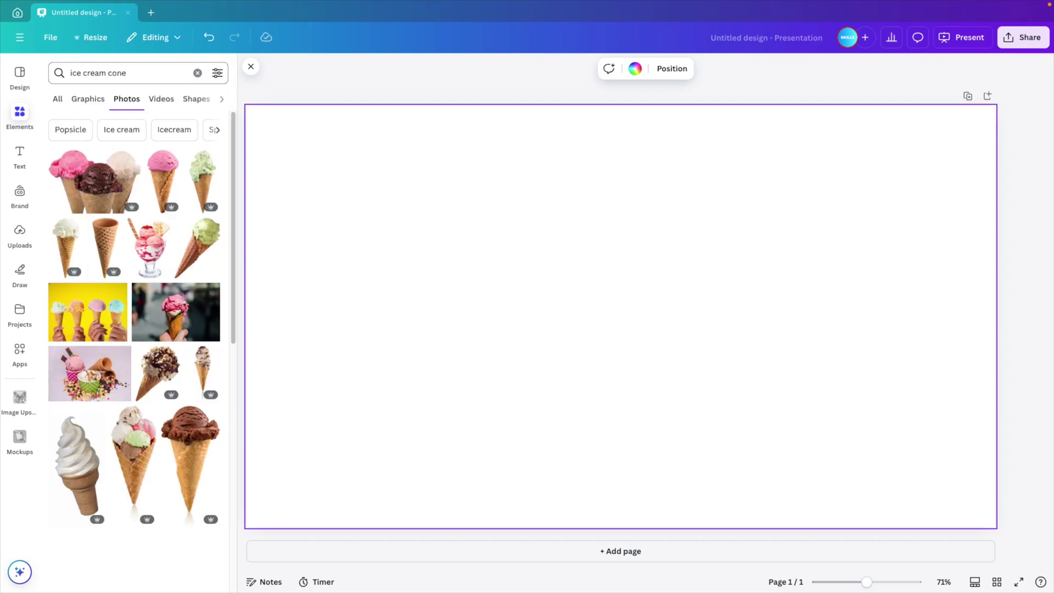
scroll(109, 242, "down", 7)
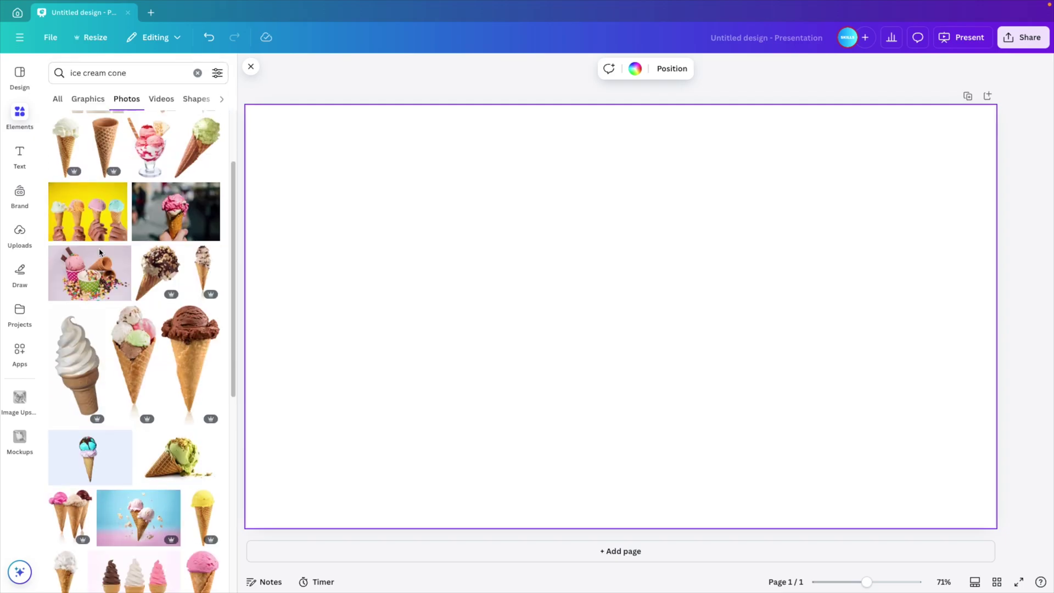
scroll(101, 252, "down", 10)
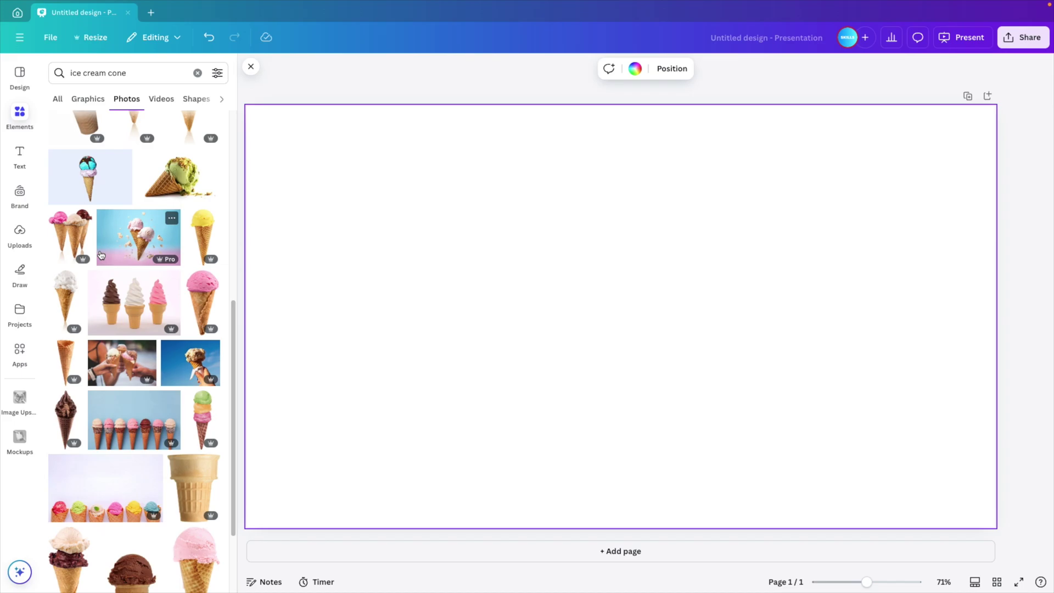
scroll(100, 253, "down", 10)
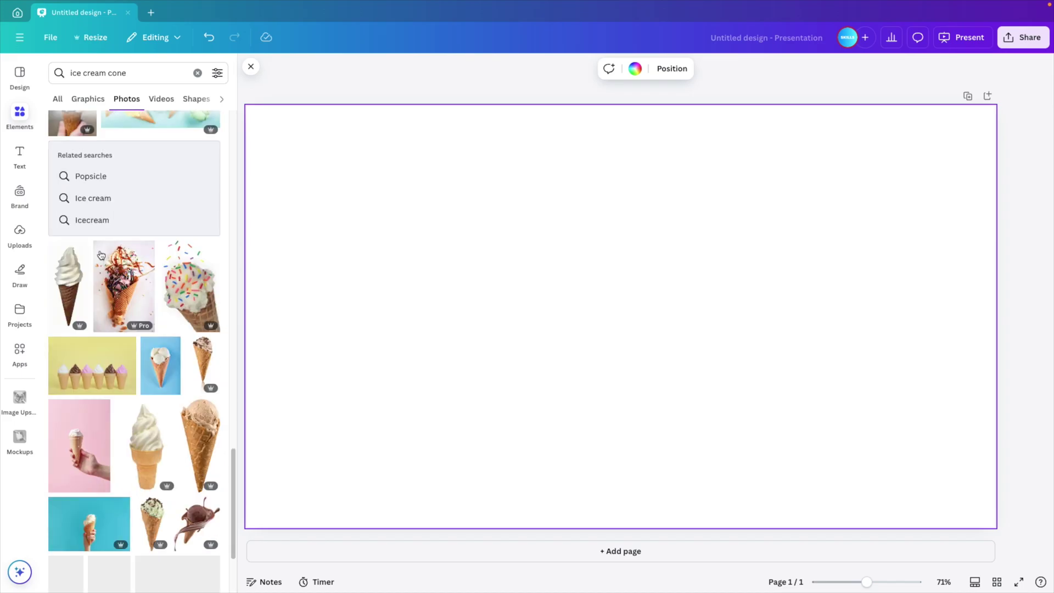
- Replace the empty waffle cone with a taller cone set at the slide's bottom edge
left_click(99, 254)
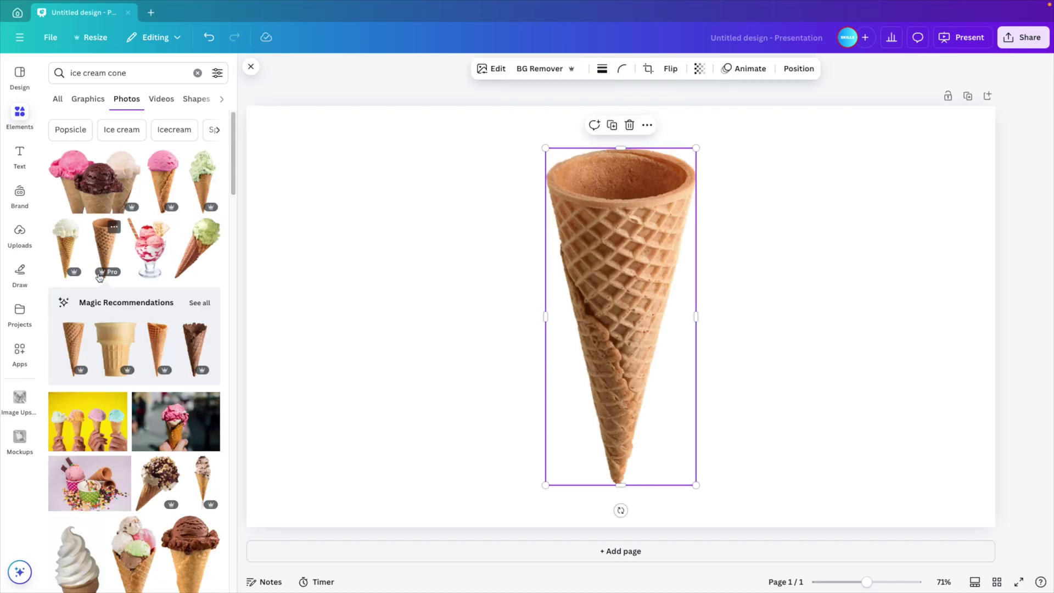
left_click(194, 308)
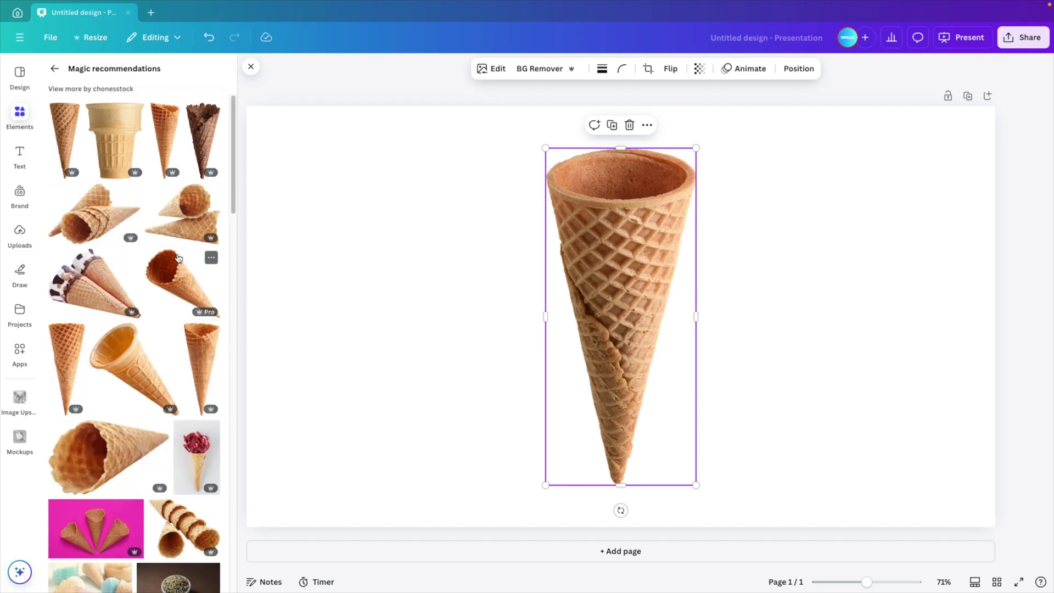
key("Delete")
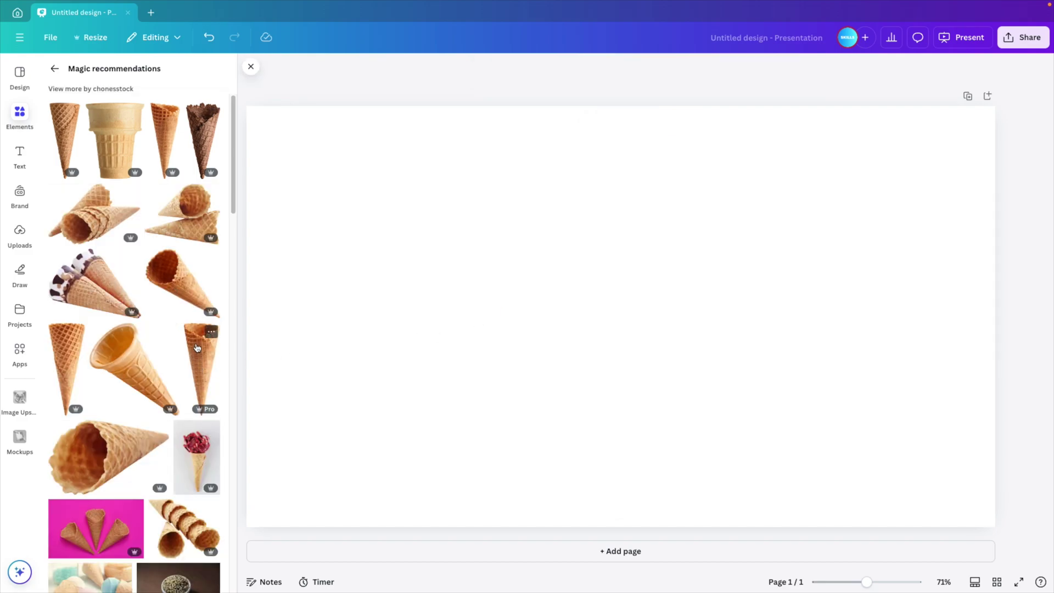
left_click(192, 365)
left_click_drag(637, 242, 616, 372)
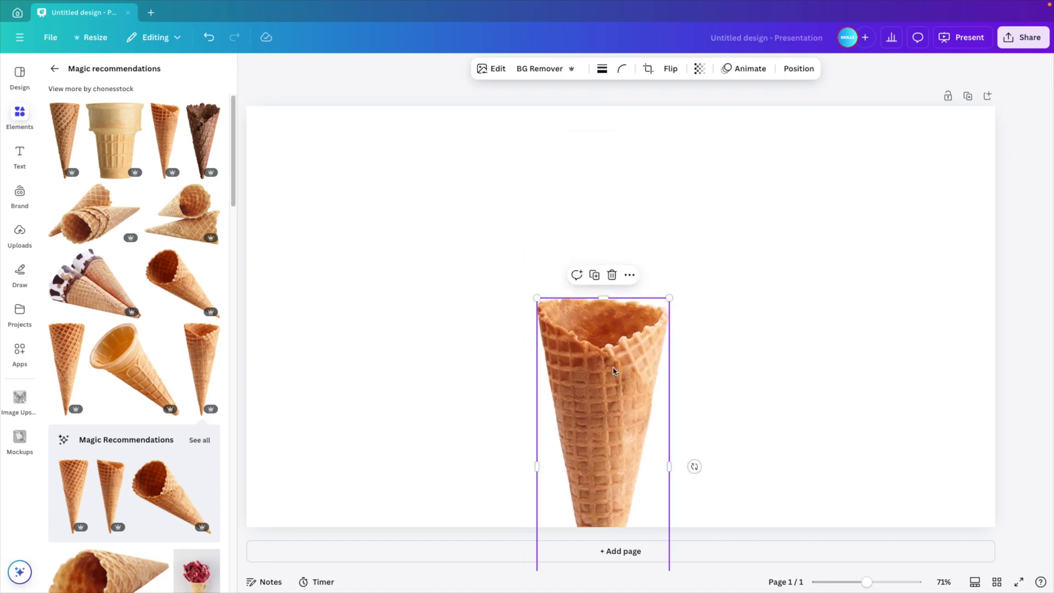
- Return to the 'ice cream' search and add the vanilla scoop photo
left_click(57, 70)
left_click(122, 73)
double_click(116, 73)
key("BackSpace")
key("Return")
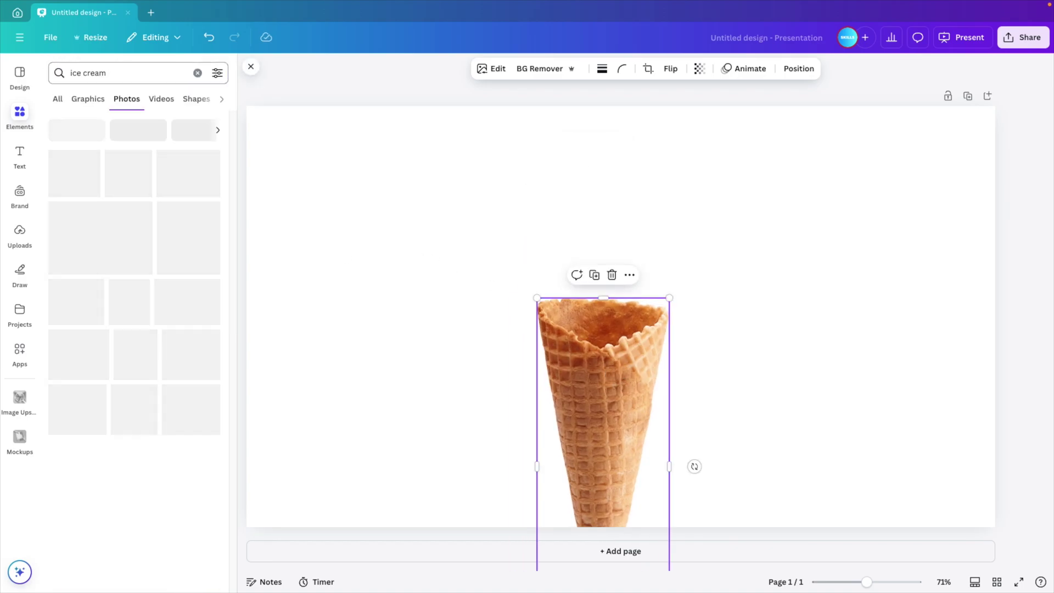
left_click(134, 221)
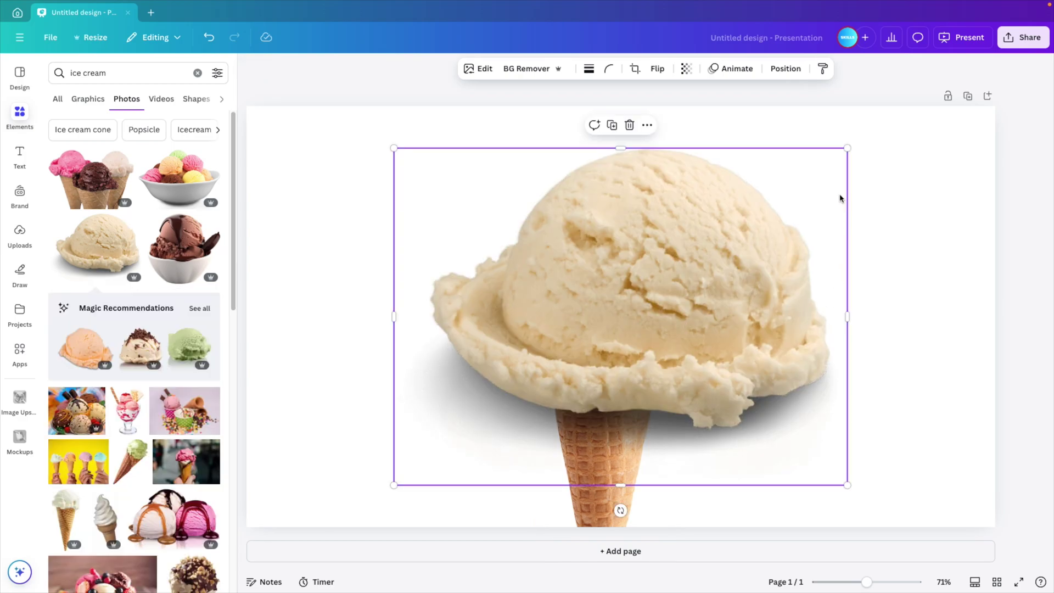
- Shrink the vanilla scoop and fit it on top of the cone
left_click_drag(850, 149, 696, 223)
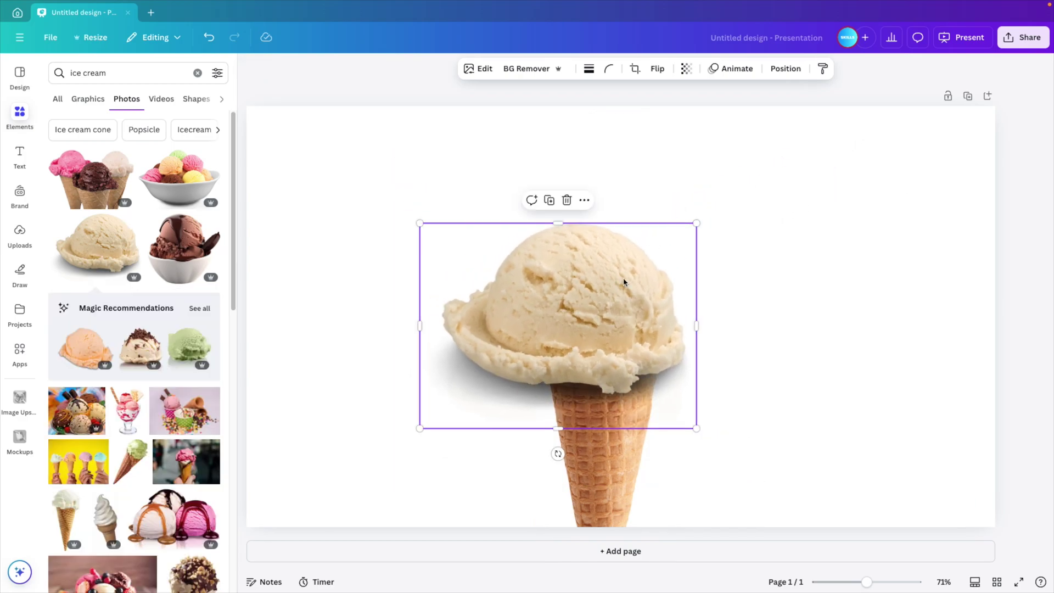
left_click_drag(601, 310, 640, 282)
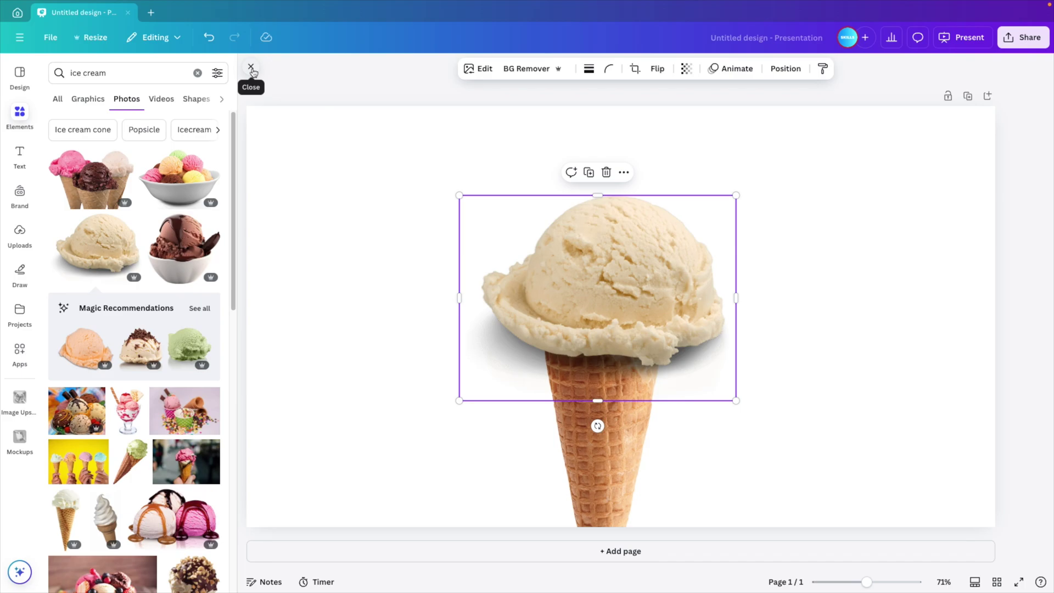
left_click(252, 73)
left_click_drag(663, 196, 624, 222)
left_click_drag(522, 296, 541, 284)
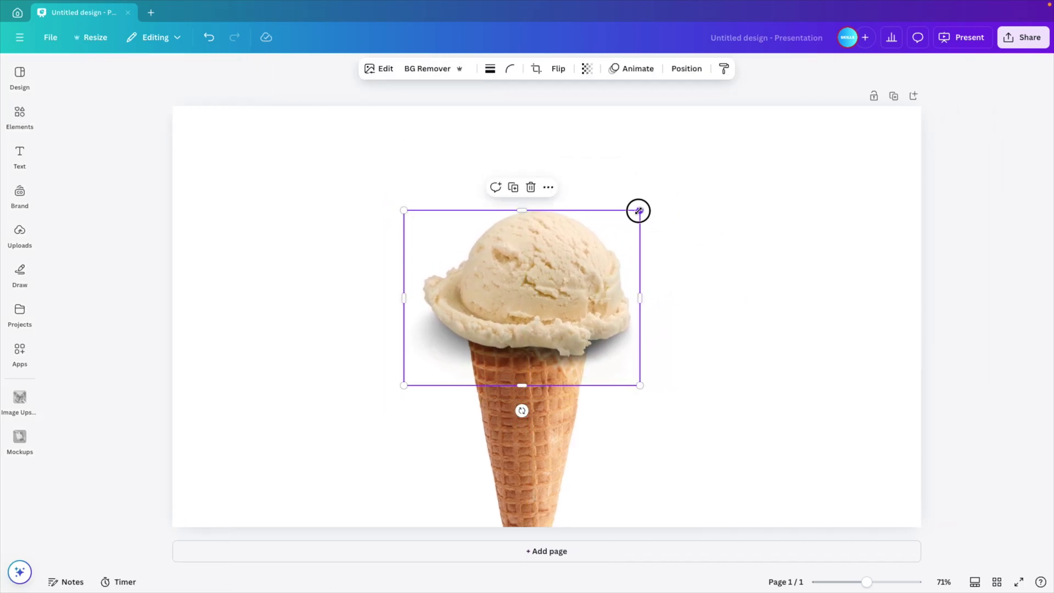
left_click_drag(638, 210, 620, 226)
left_click(717, 305)
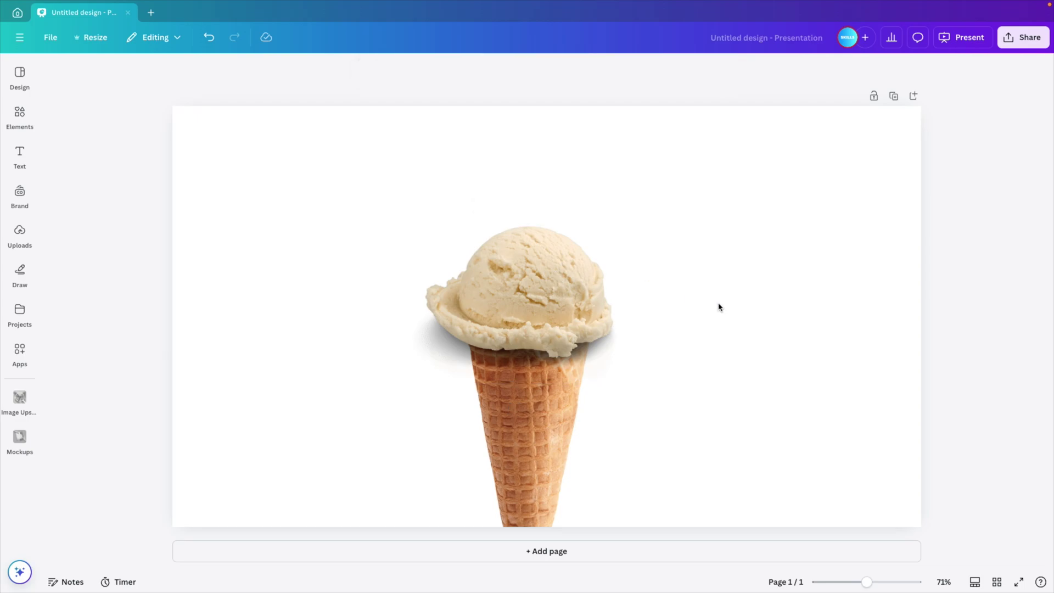
scroll(743, 352, "down", 3)
- Move the scoop copy beside the cone and recolour it strawberry pink with stronger saturation
left_click(531, 302)
left_click_drag(531, 302, 676, 292)
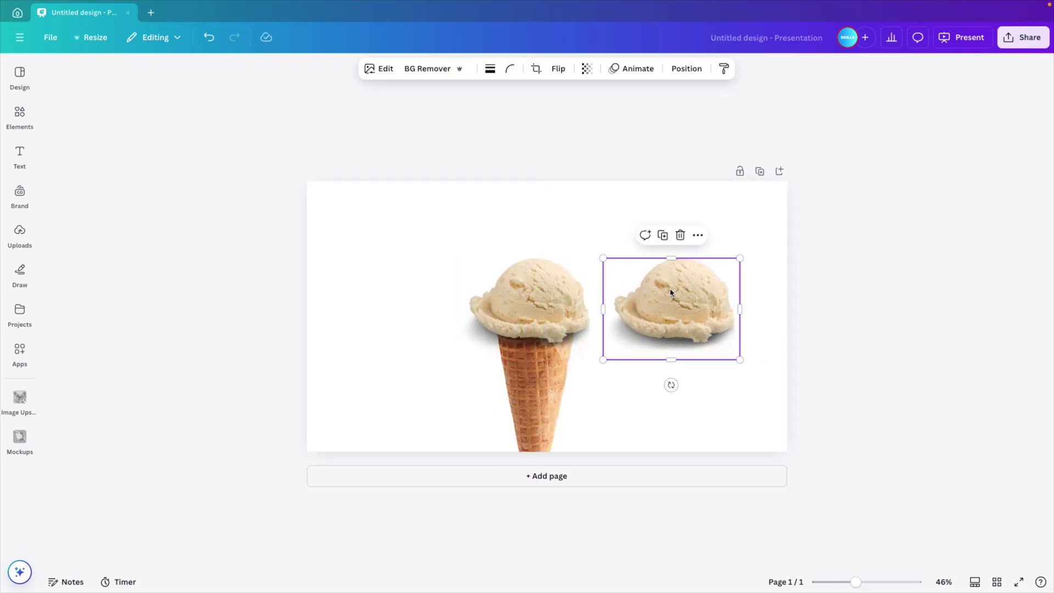
left_click(379, 68)
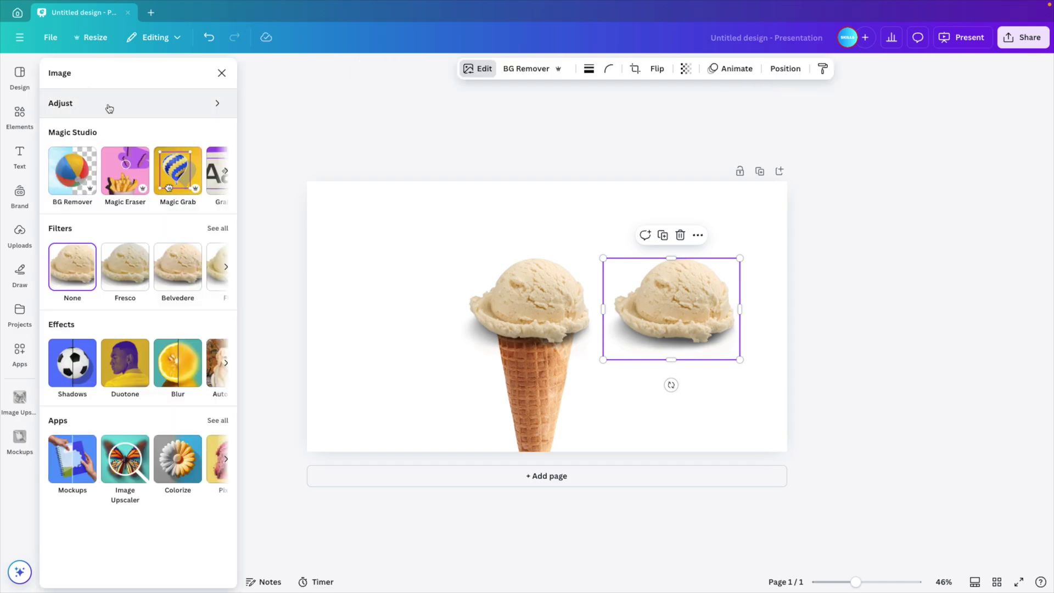
left_click(107, 102)
scroll(126, 301, "down", 5)
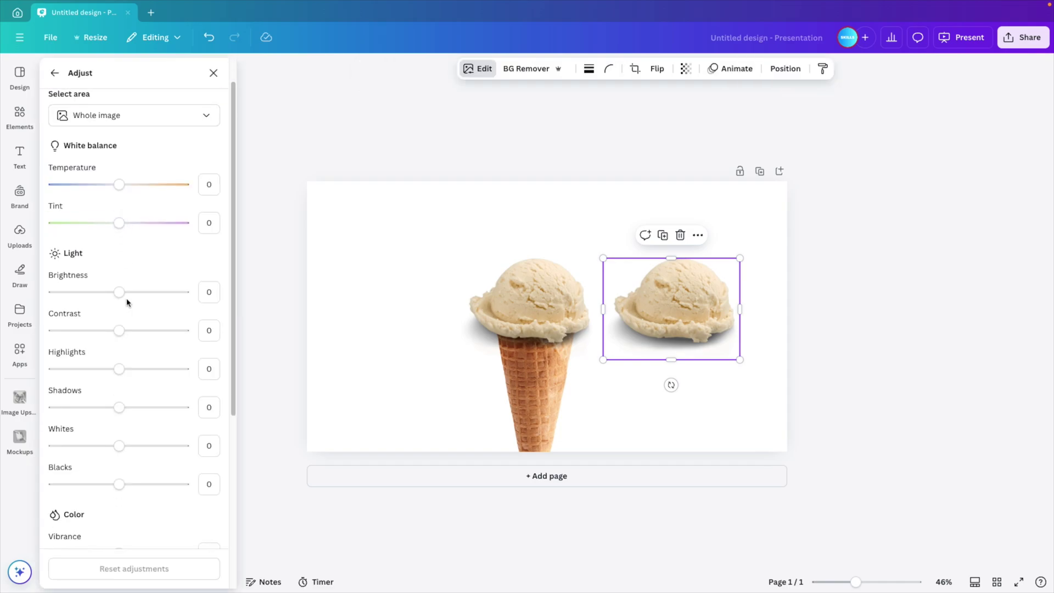
left_click(89, 375)
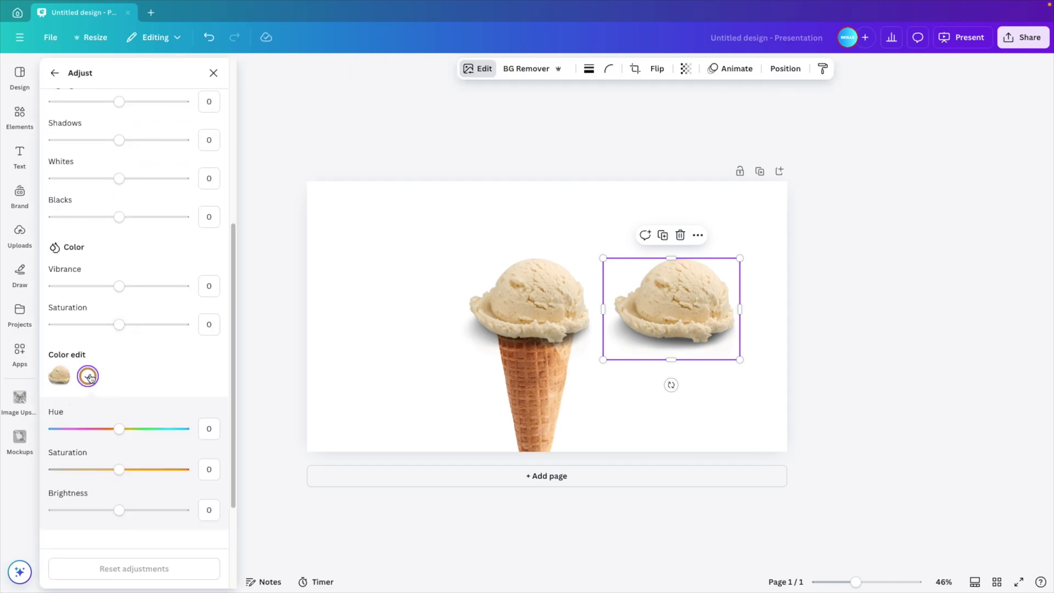
left_click_drag(119, 430, 92, 434)
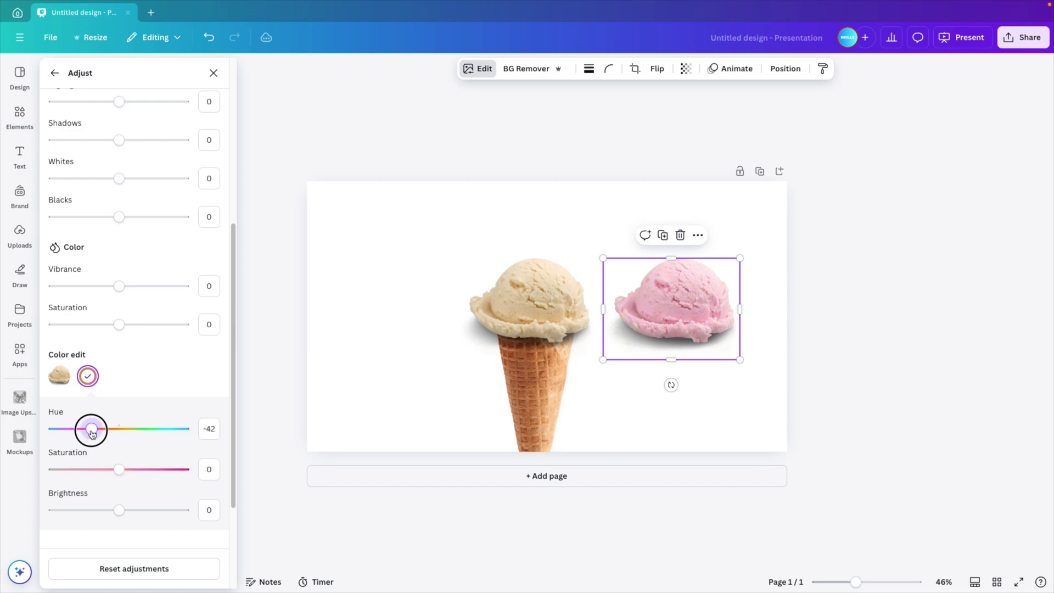
mouse_move(92, 434)
left_mouse_down()
mouse_move(177, 429)
mouse_move(87, 431)
left_mouse_up()
left_click_drag(121, 468, 139, 470)
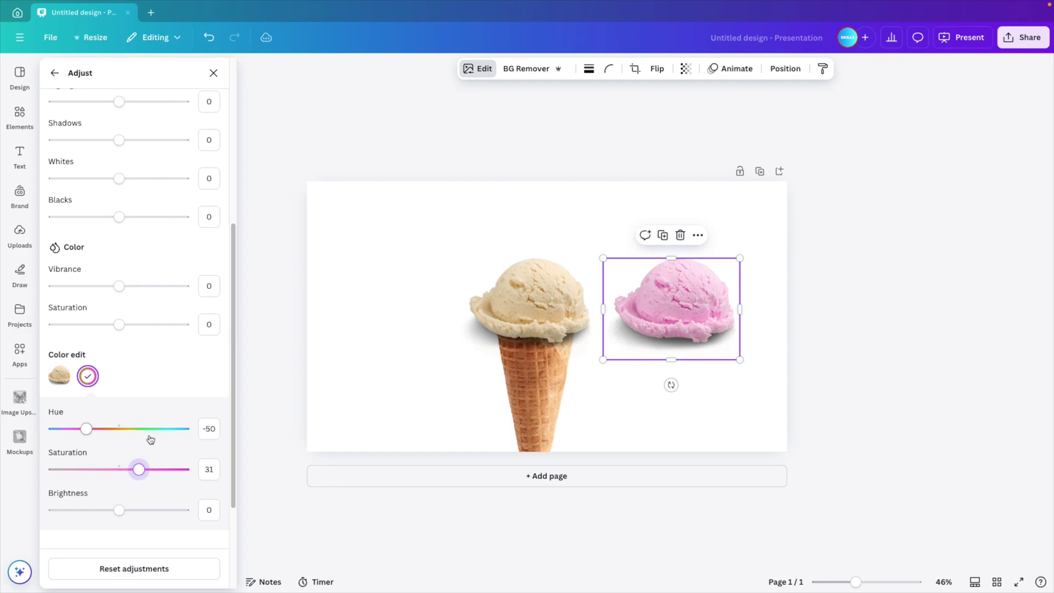
- Try temperature and brightness tweaks, reset them to 0, and drag the pink scoop onto the cone
scroll(147, 430, "up", 5)
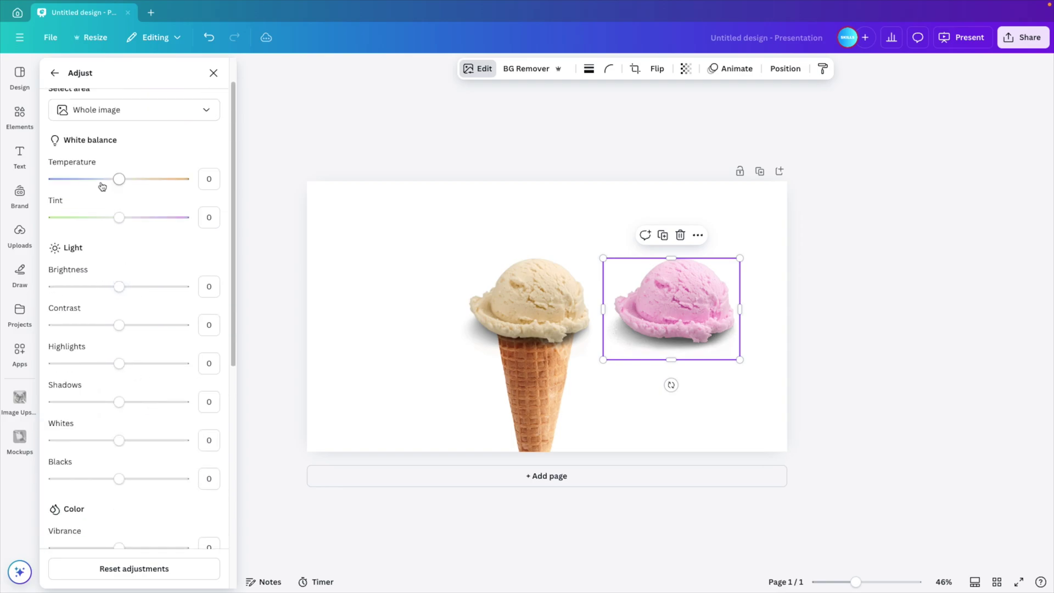
mouse_move(115, 186)
left_mouse_down()
mouse_move(94, 184)
mouse_move(129, 184)
mouse_move(119, 184)
left_mouse_up()
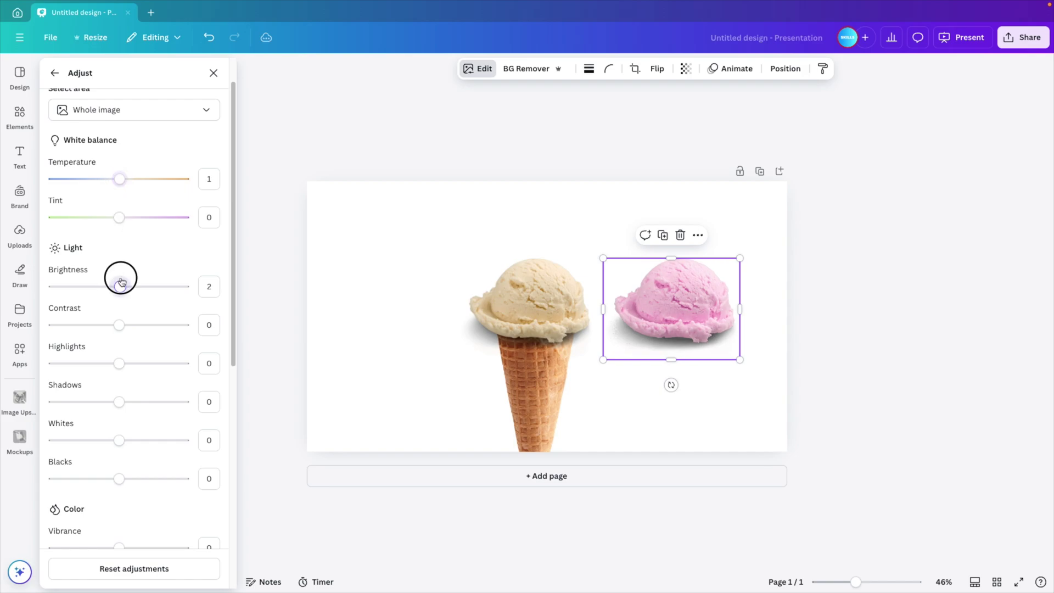
mouse_move(120, 285)
left_mouse_down()
mouse_move(129, 282)
mouse_move(106, 283)
mouse_move(119, 284)
left_mouse_up()
left_click_drag(121, 185, 119, 186)
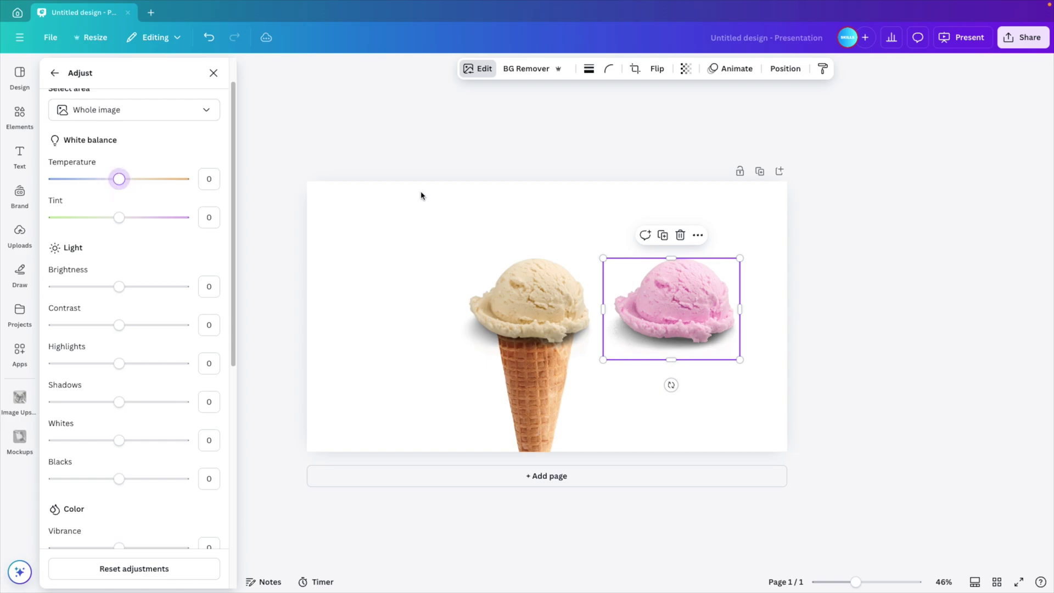
left_click_drag(696, 320, 550, 321)
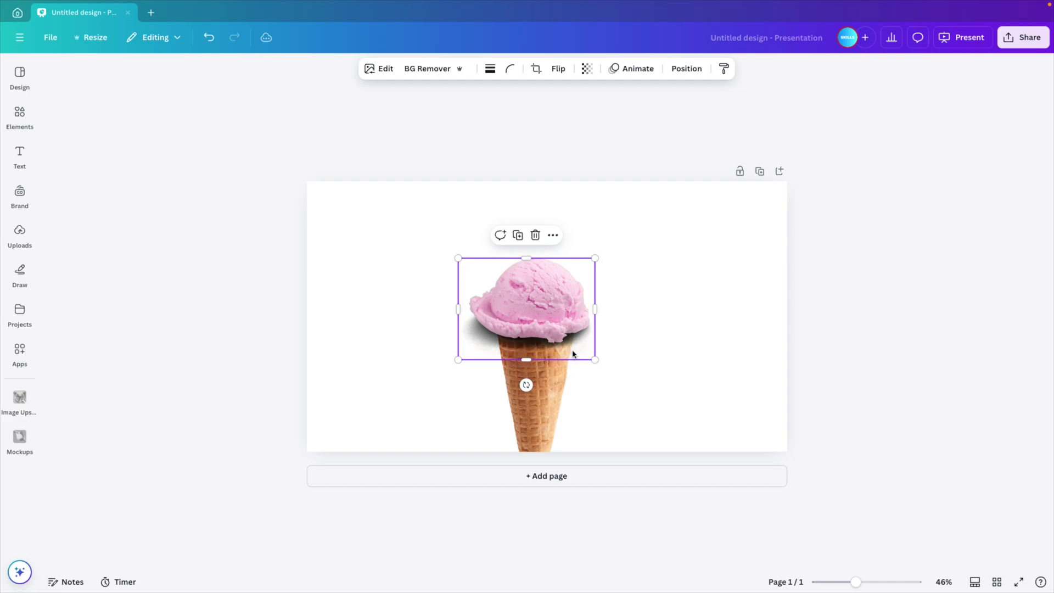
- Crop the strawberry scoop's left side and the vanilla scoop's right side so they meet mid-cone
left_click_drag(459, 311, 536, 309)
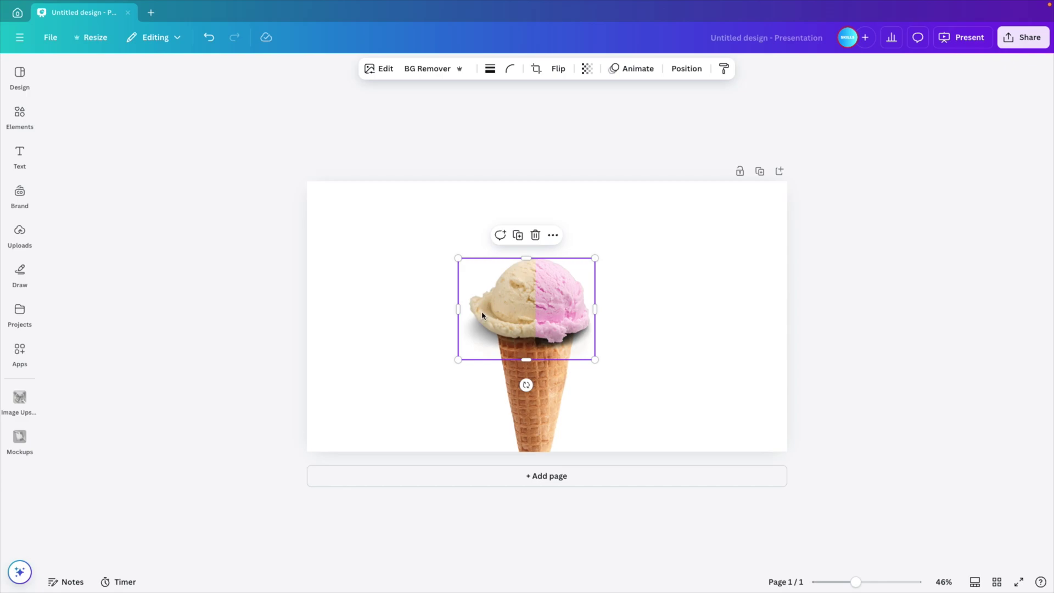
left_click_drag(591, 310, 536, 316)
left_click(683, 335)
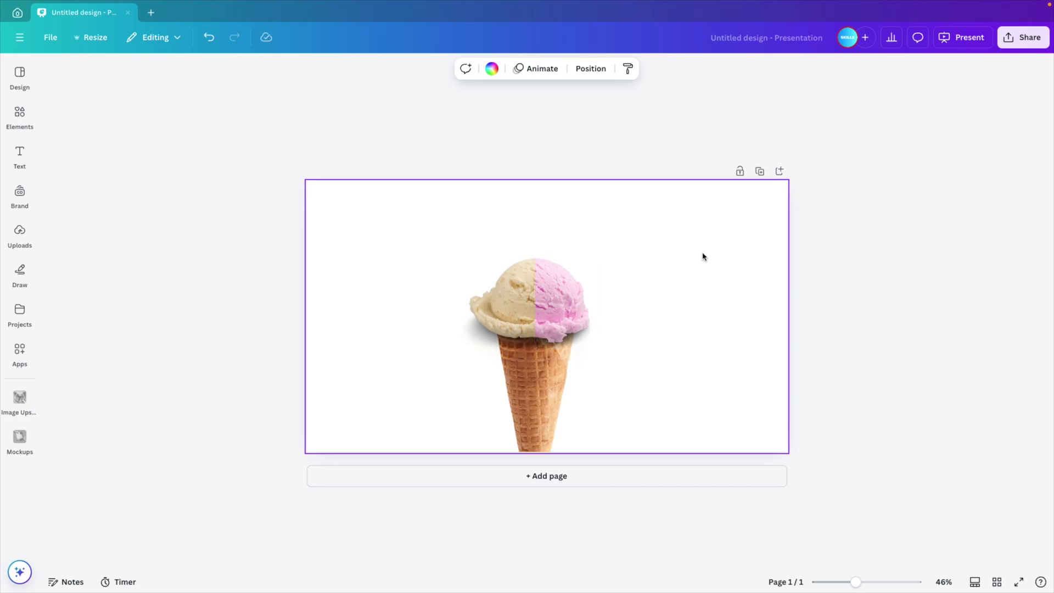
- Shift the strawberry half's colour-edit hue slightly and boost its saturation
left_click(563, 309)
left_click(386, 72)
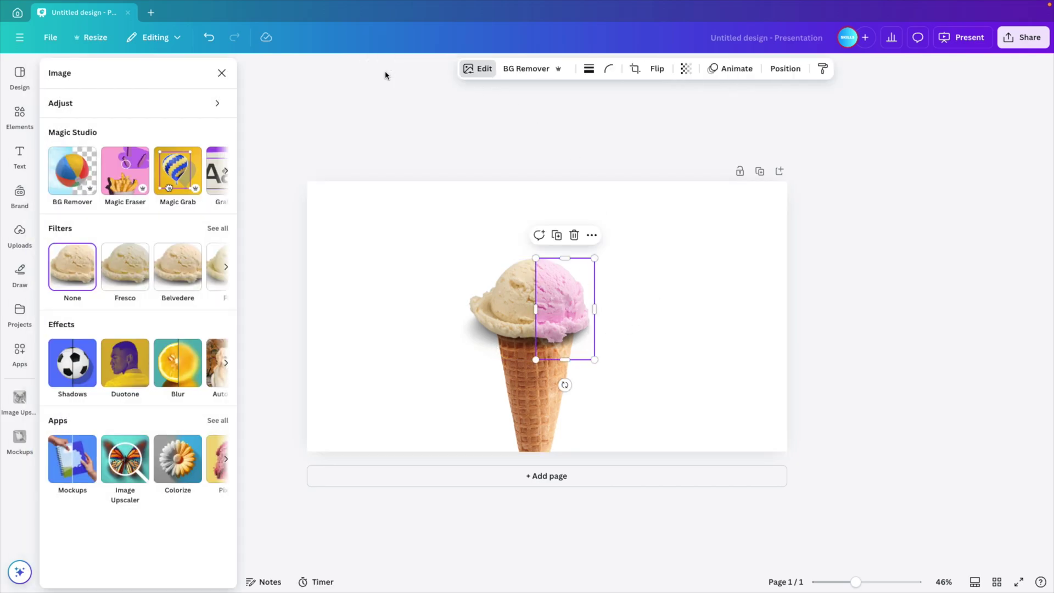
left_click(152, 106)
scroll(123, 454, "down", 7)
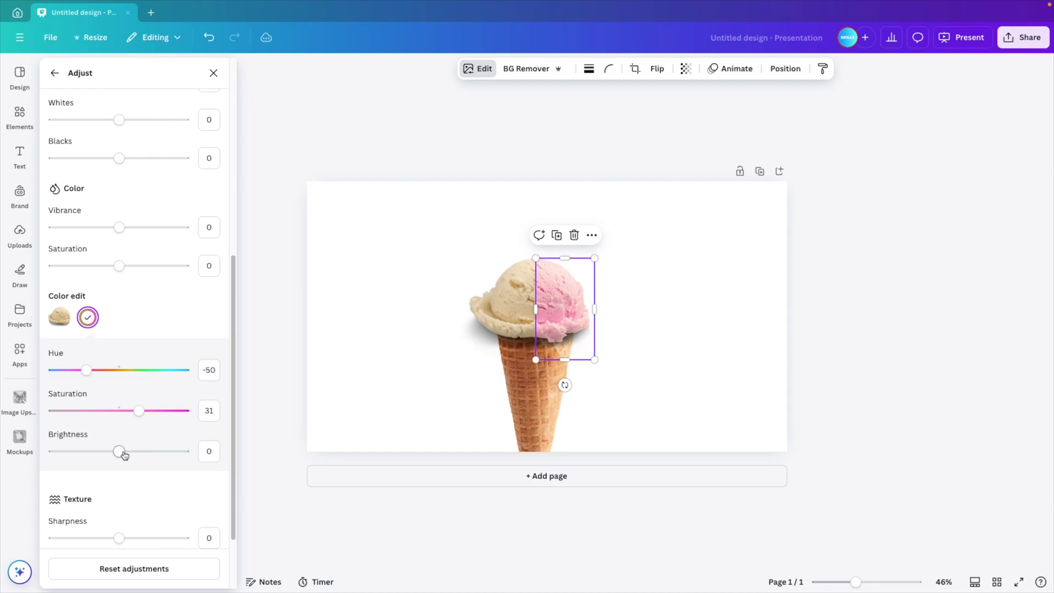
left_click_drag(88, 369, 93, 373)
left_click_drag(139, 410, 188, 411)
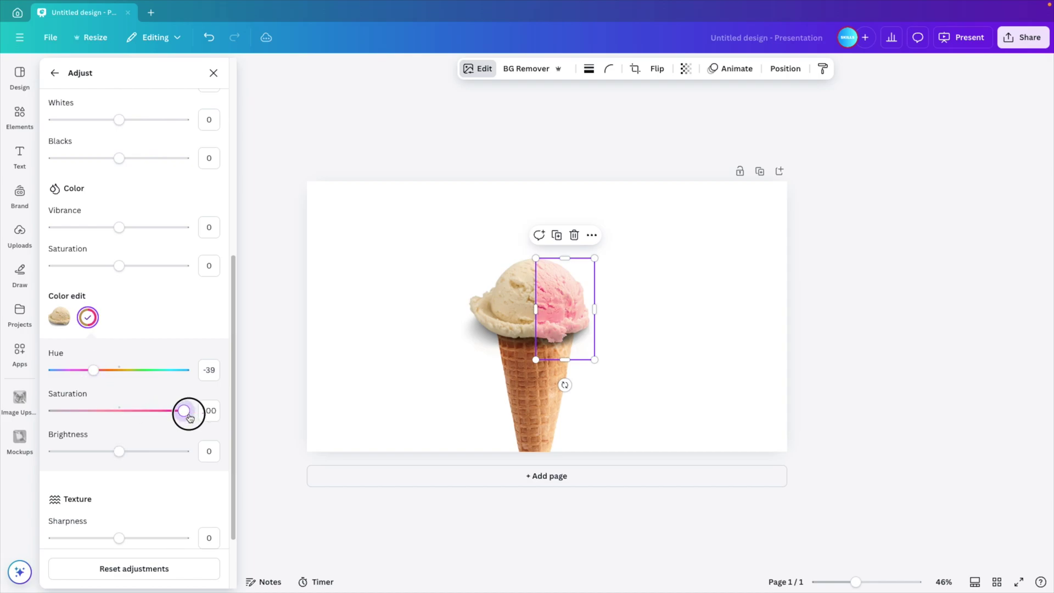
left_click(89, 322)
- Set the strawberry half to tint 27, temperature 46, brightness -2 and highlights -18
scroll(134, 343, "up", 5)
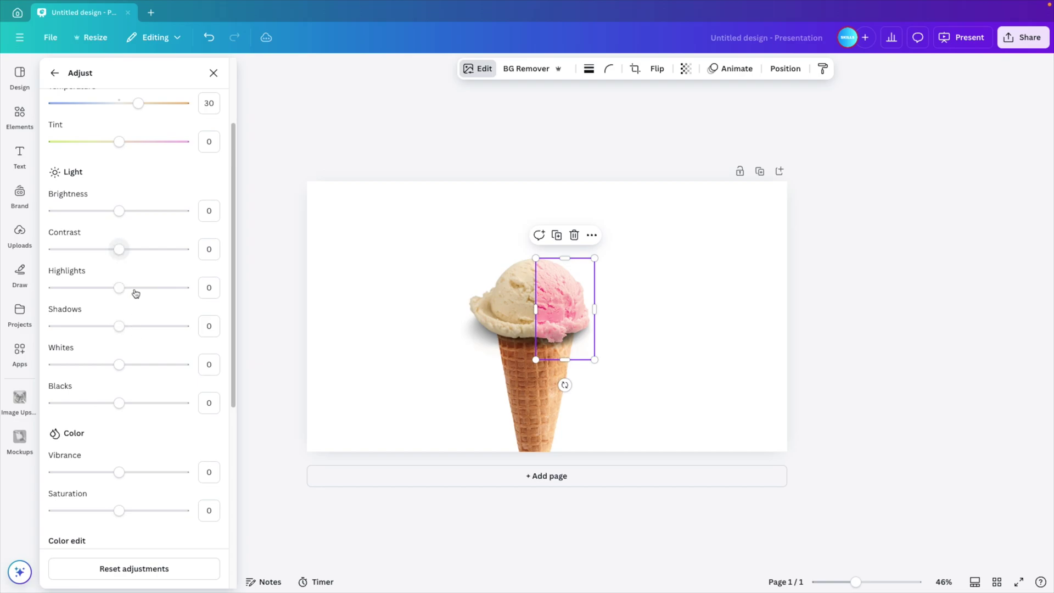
left_click_drag(121, 214, 135, 215)
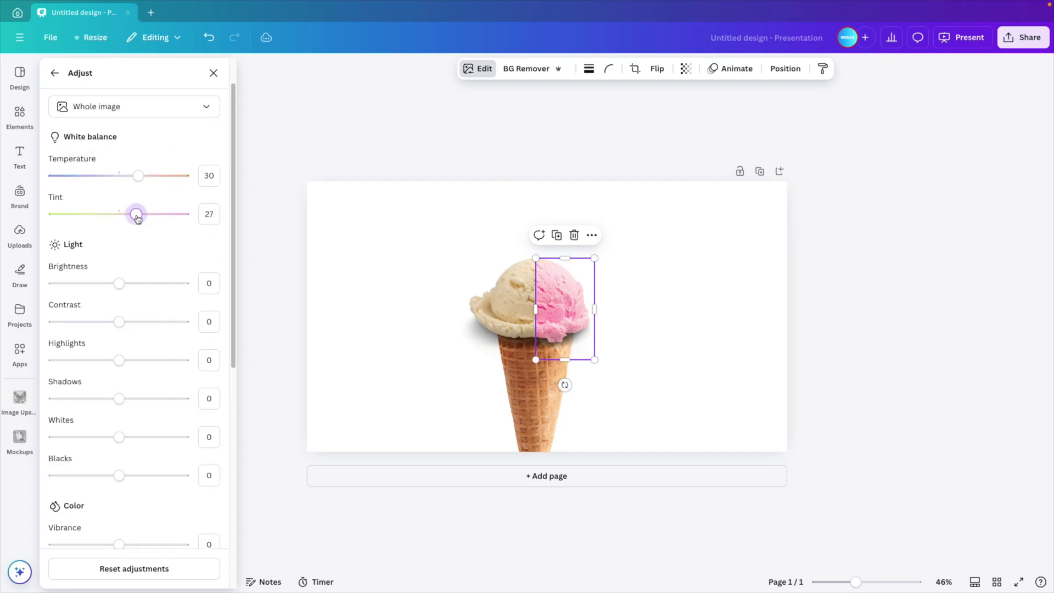
mouse_move(138, 178)
left_mouse_down()
mouse_move(160, 181)
mouse_move(126, 178)
mouse_move(149, 177)
left_mouse_up()
left_click_drag(118, 285, 117, 283)
left_click_drag(119, 360, 107, 360)
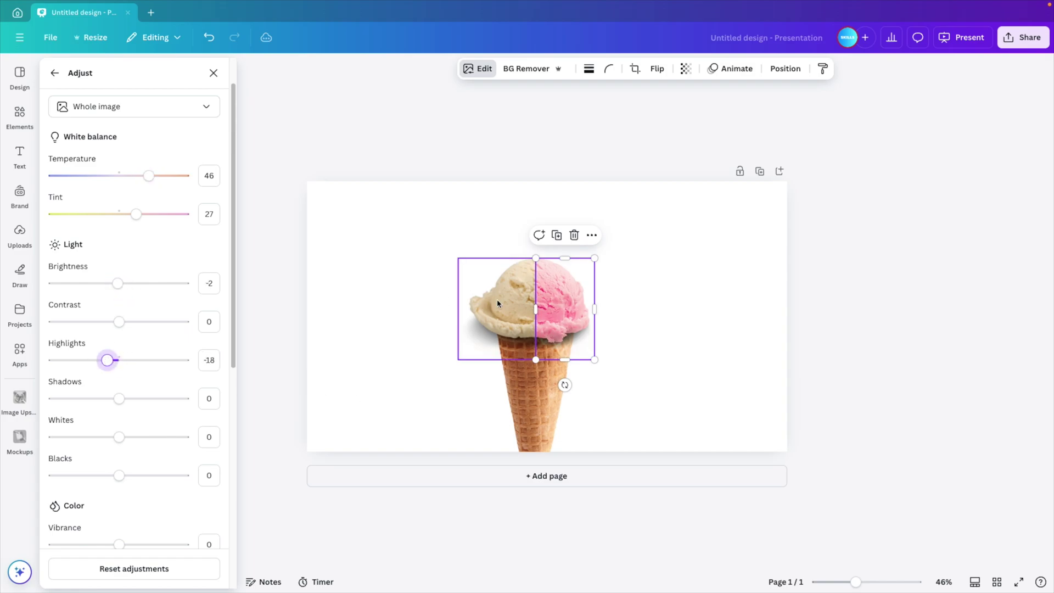
left_click(212, 73)
left_click(667, 293)
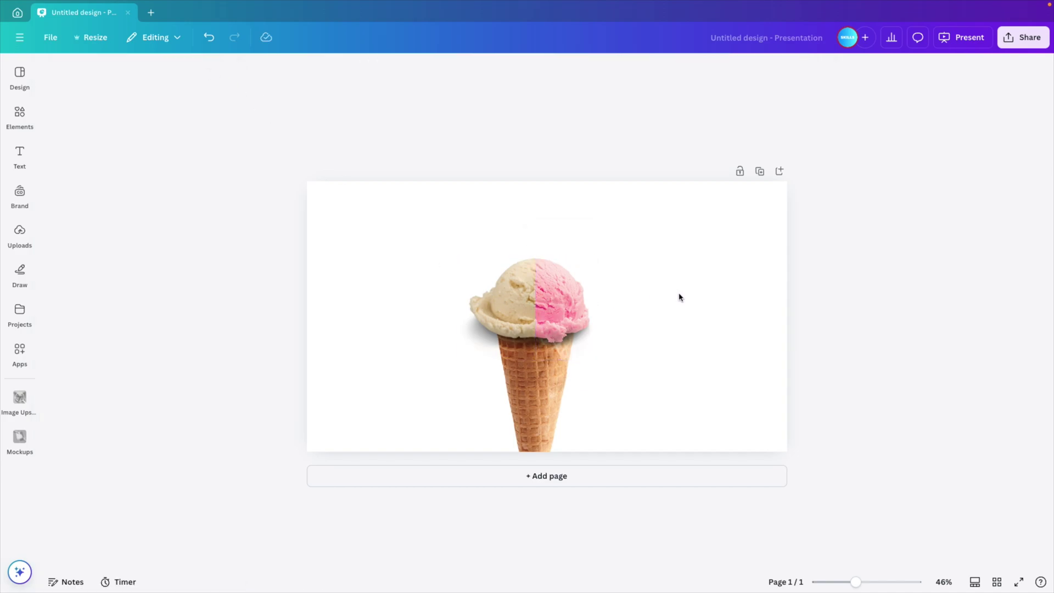
- Add a square, stretch it over the slide's right half and send it to the back
key("r")
left_click_drag(553, 309, 741, 232)
left_click_drag(706, 262, 535, 454)
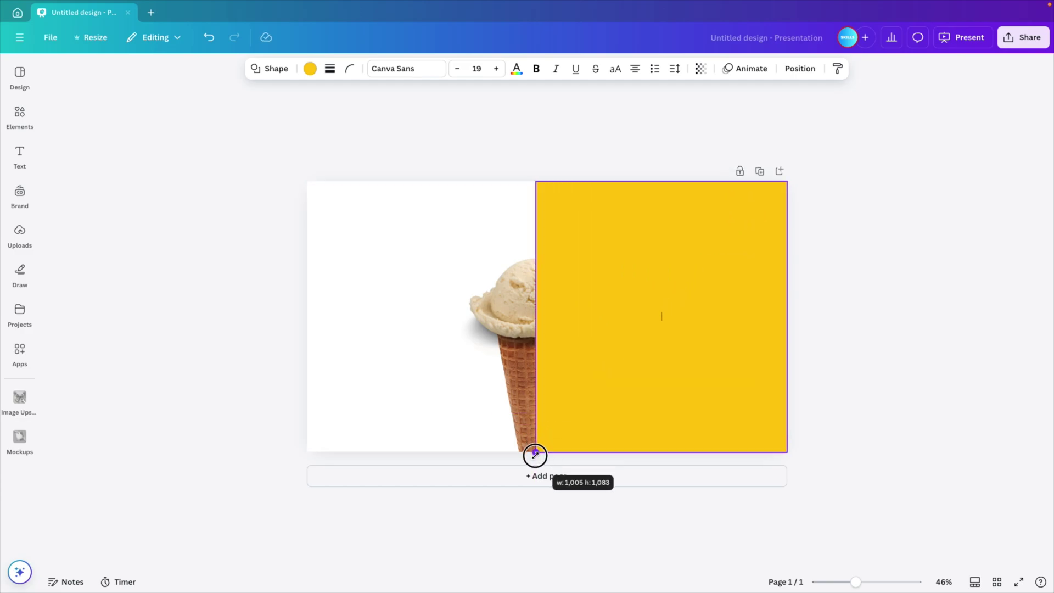
left_click(803, 71)
left_click(173, 158)
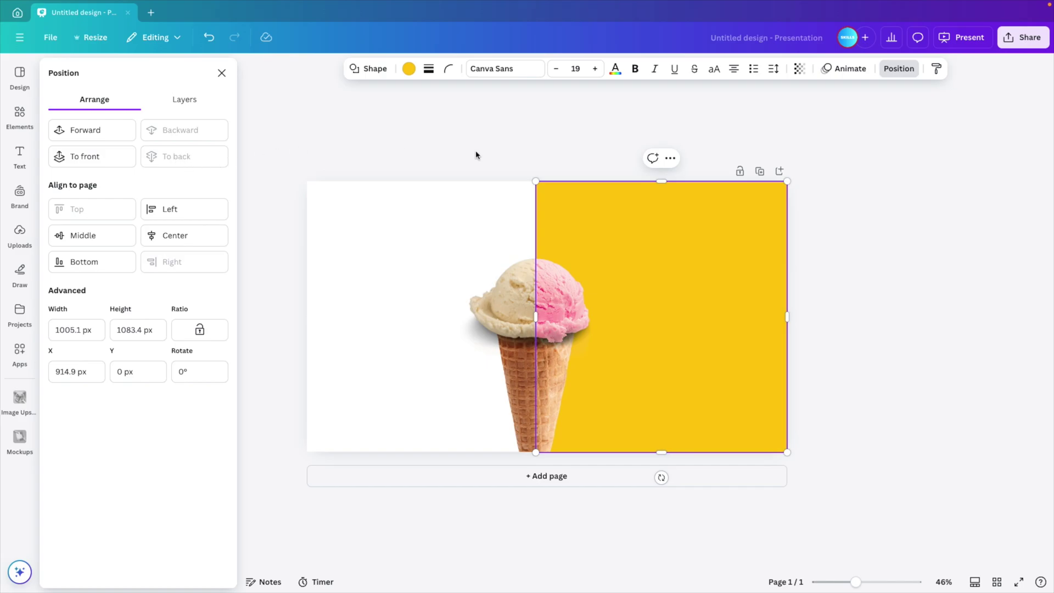
- Fill the rectangle with a soft pink from the 'pink' colour search
left_click(408, 68)
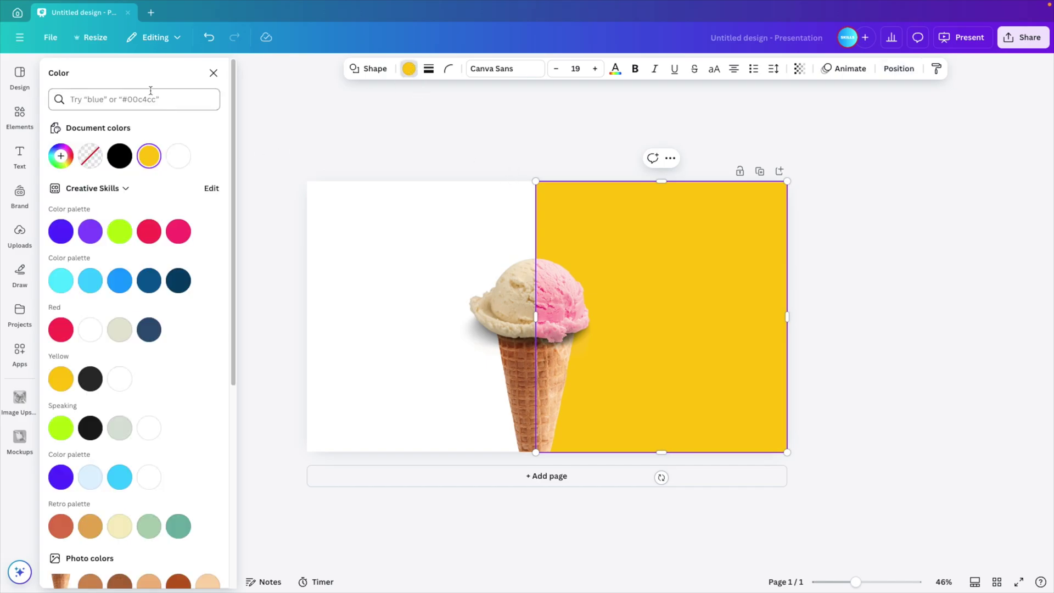
type("red")
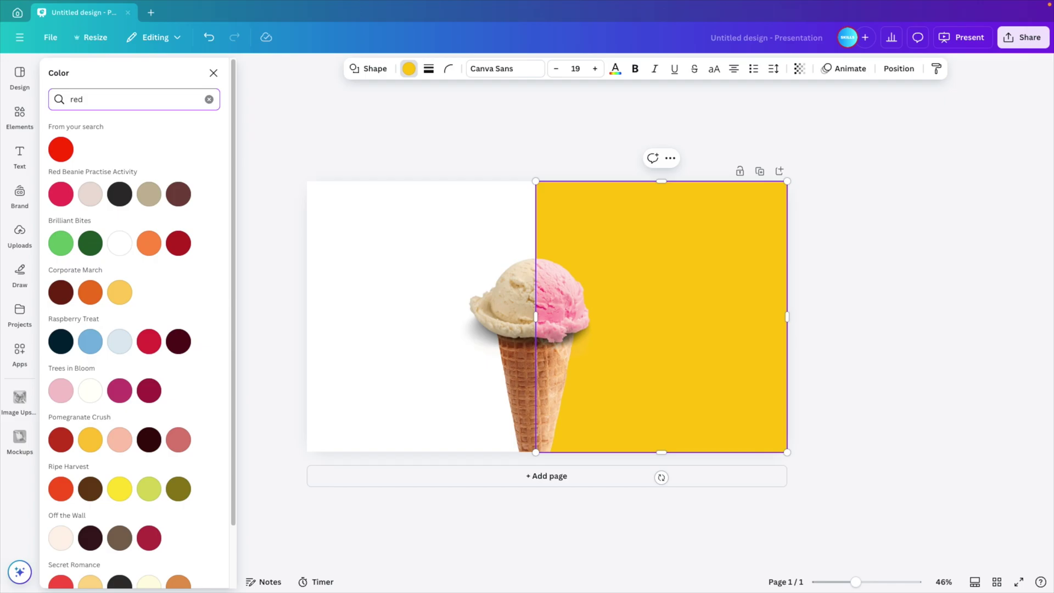
double_click(141, 100)
type("pink")
left_click(54, 152)
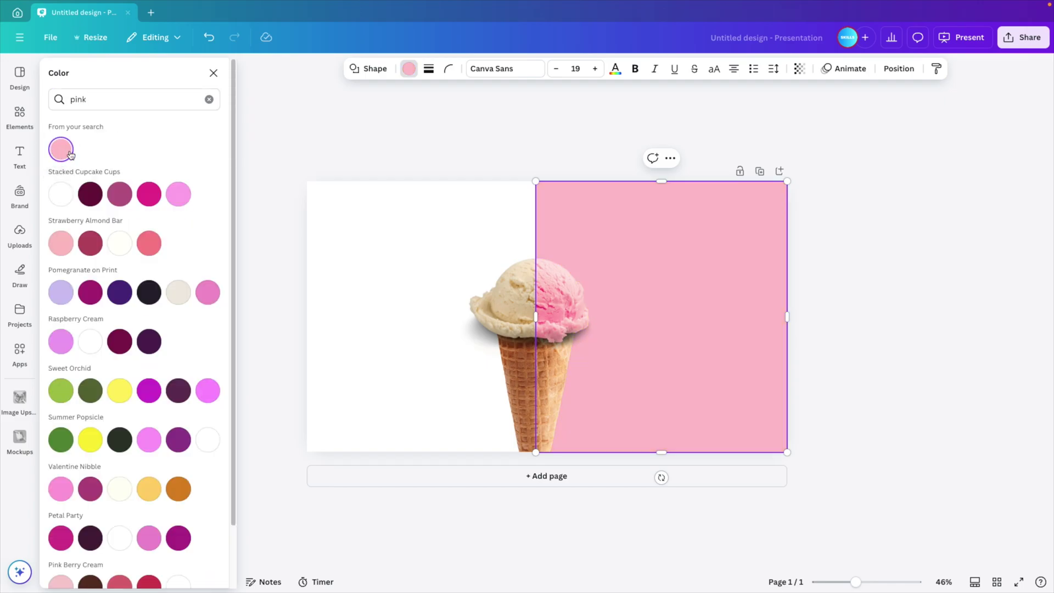
left_click(64, 252)
scroll(136, 341, "down", 2)
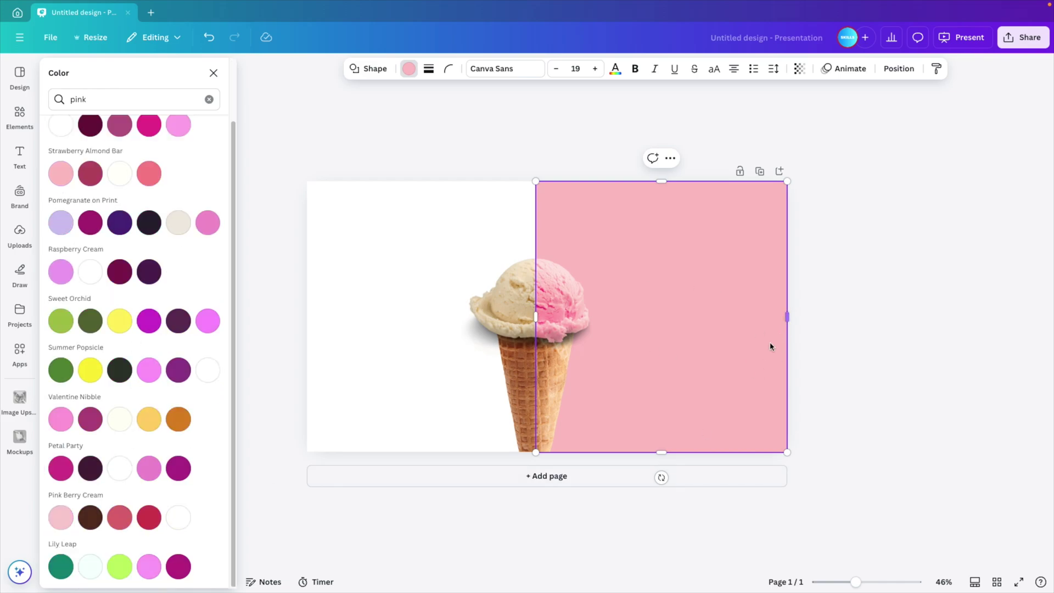
left_click(438, 206)
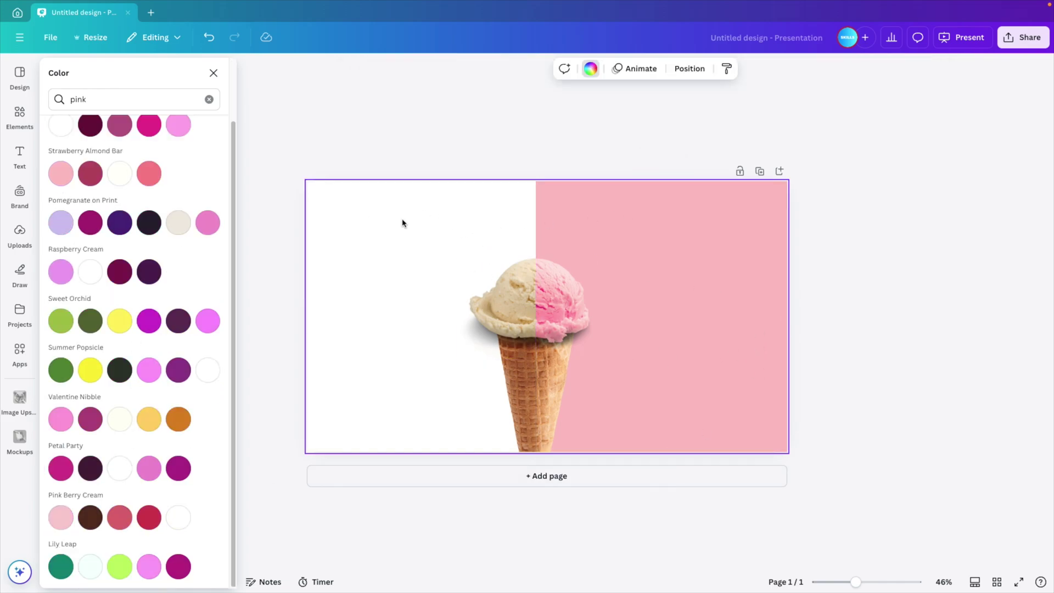
left_click(590, 68)
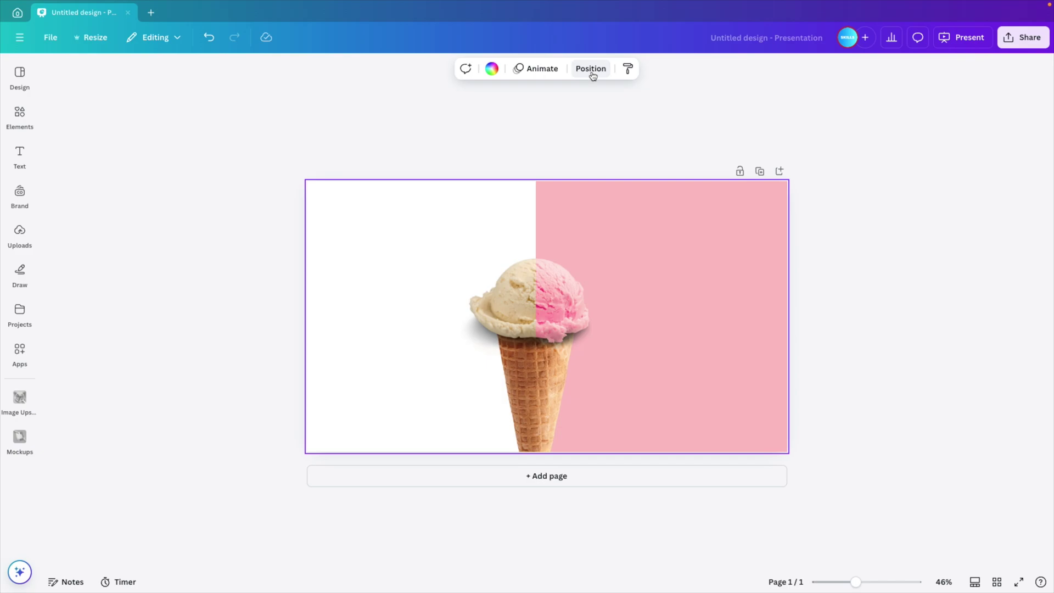
- Colour the left half yellow using a 'yellow' colour search result
left_click(592, 72)
left_click(590, 68)
left_click(127, 100)
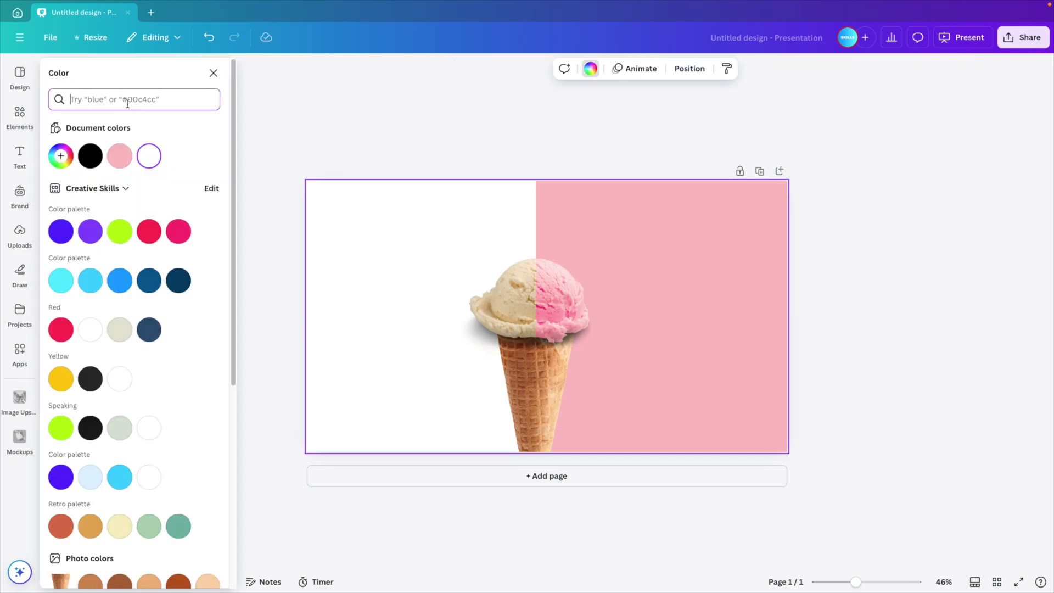
type("yellow")
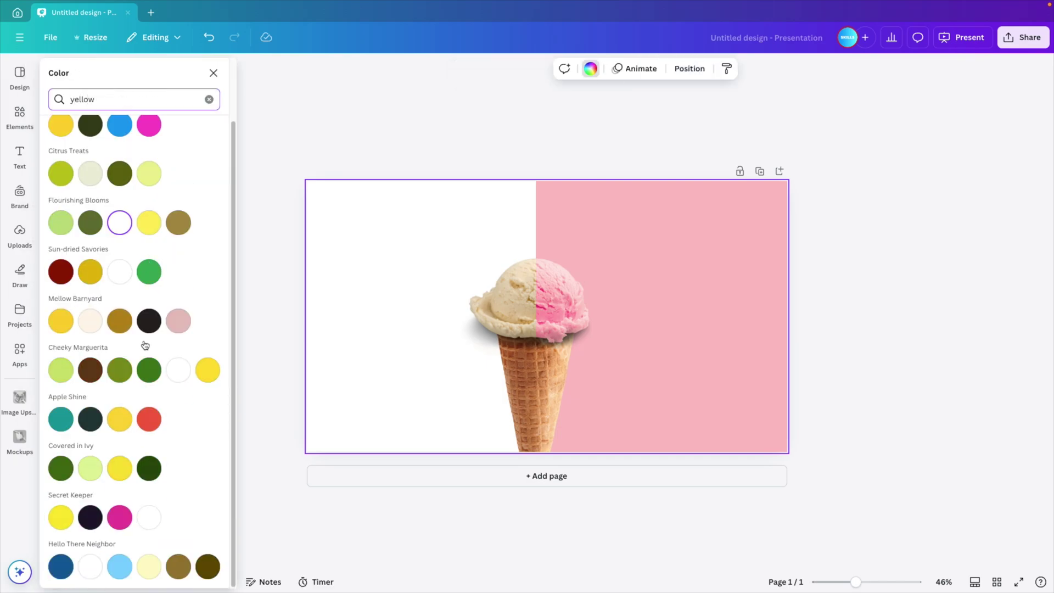
left_click(149, 567)
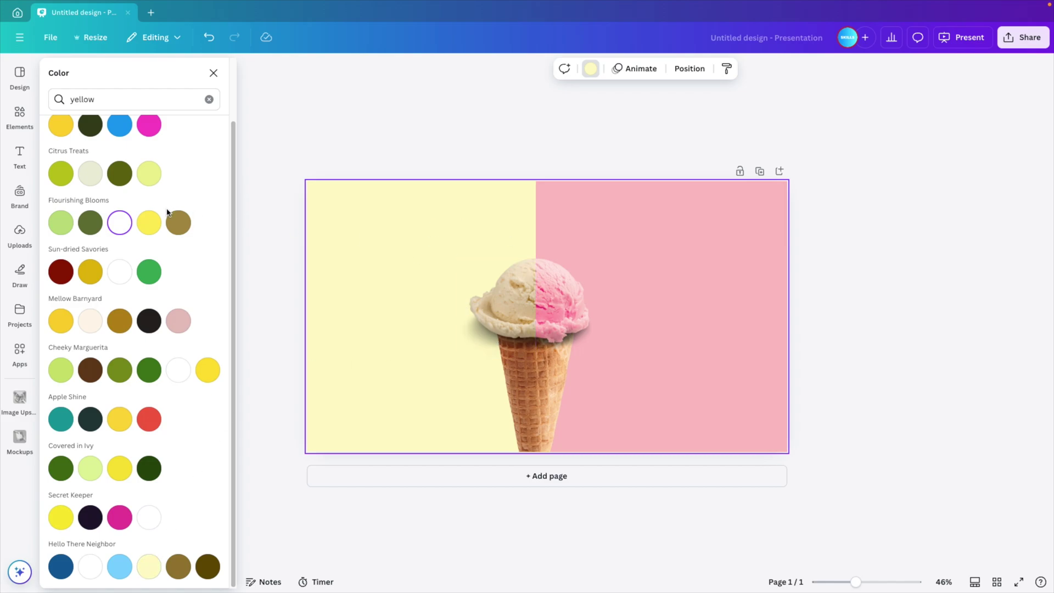
scroll(166, 212, "up", 2)
left_click(213, 73)
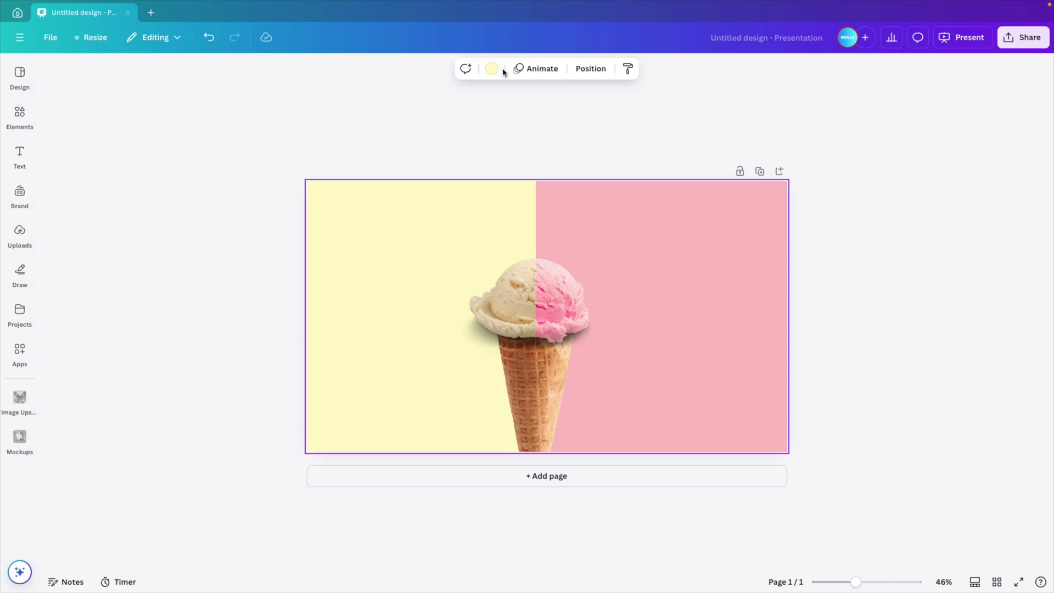
- Adjust a custom colour in the picker to a lighter, pale yellow for the left half
left_click(491, 69)
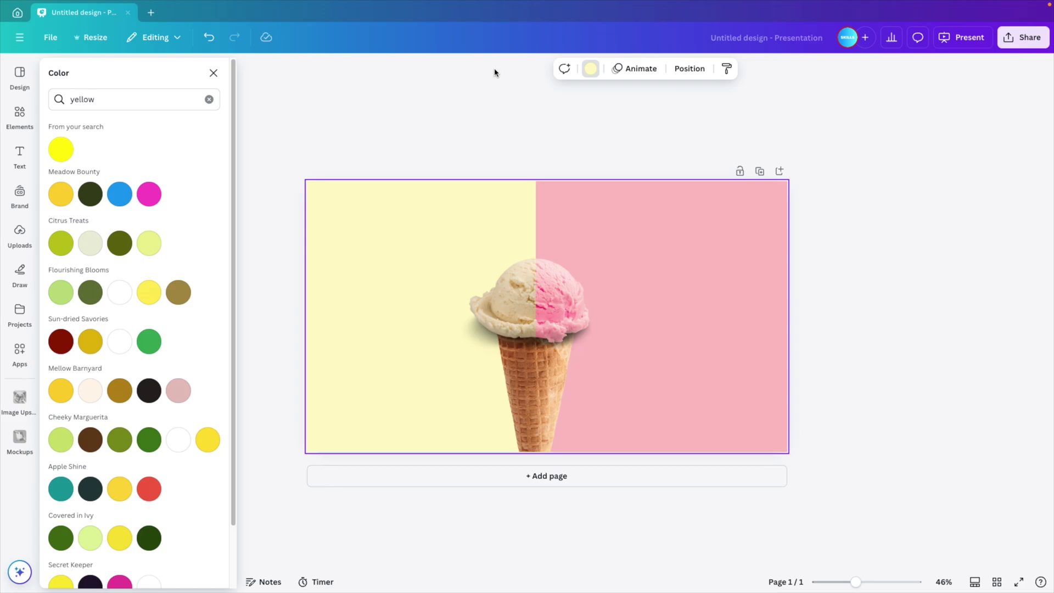
left_click(209, 99)
left_click(61, 155)
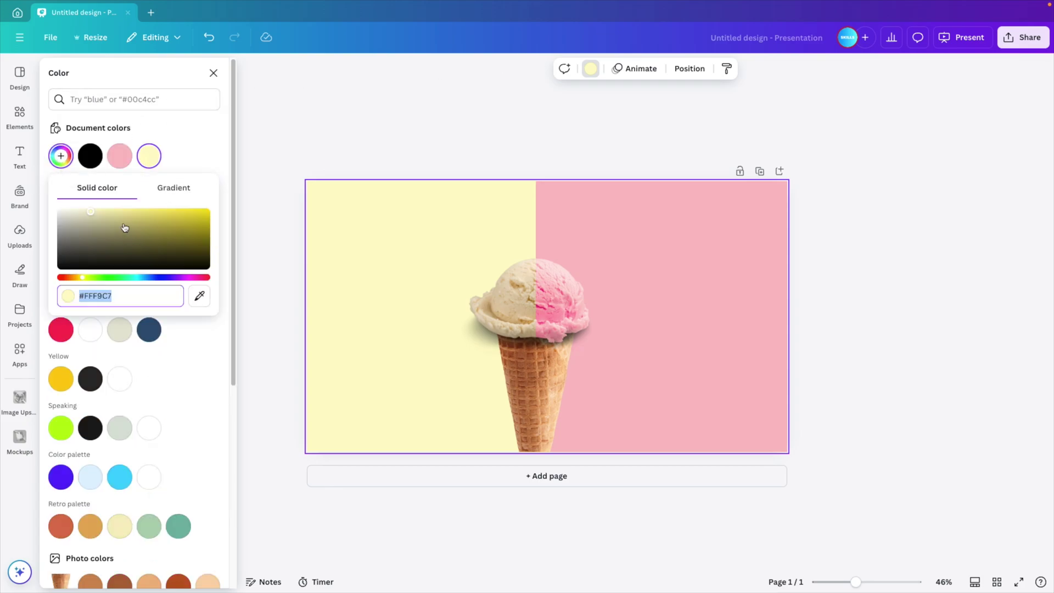
left_click(93, 211)
mouse_move(94, 211)
left_mouse_down()
mouse_move(115, 208)
mouse_move(105, 212)
left_mouse_up()
left_click_drag(82, 277, 80, 277)
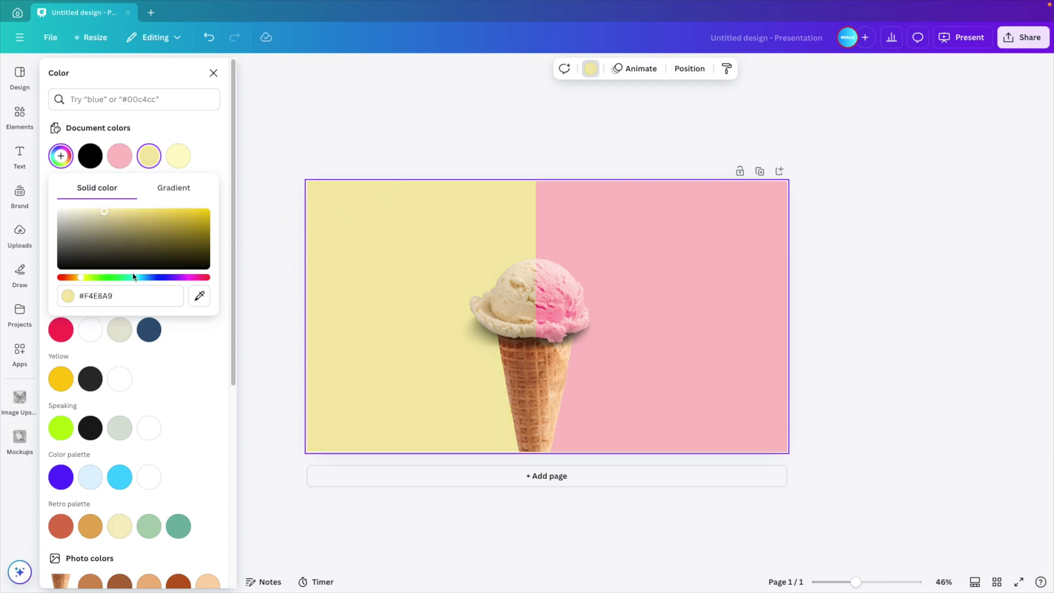
left_click_drag(105, 210, 104, 209)
left_click(340, 130)
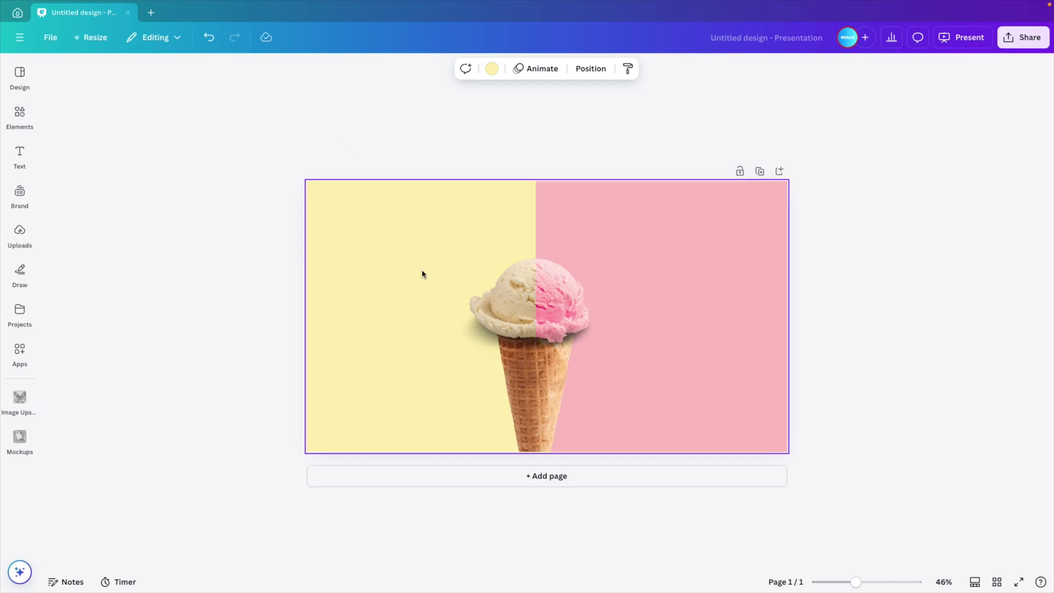
- Search Elements for 'strawberry' and place a shrunk strawberry photo at the pink half's top right
left_click(20, 114)
left_click(124, 73)
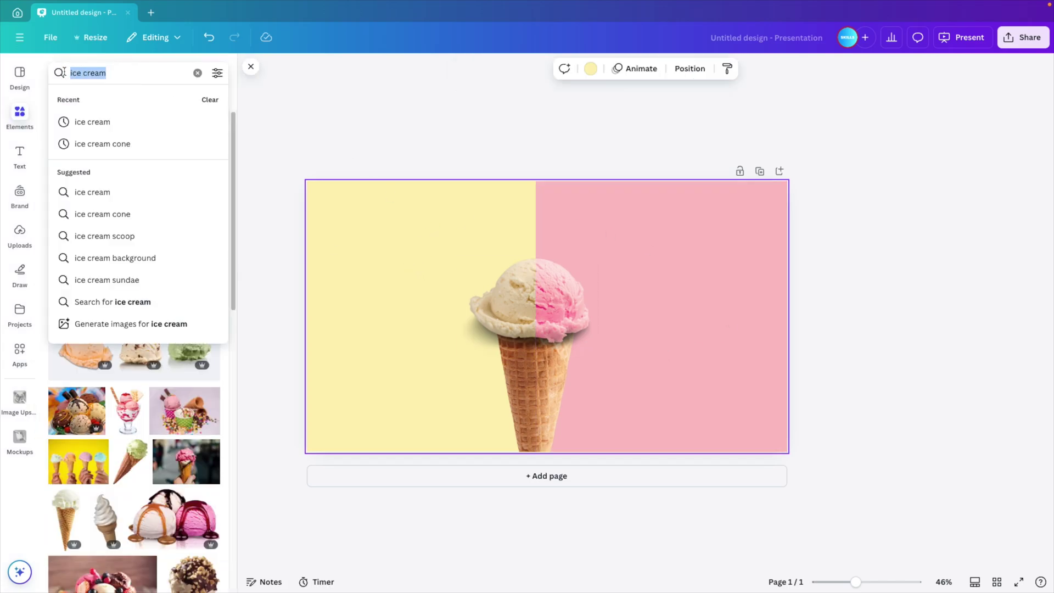
type("straw")
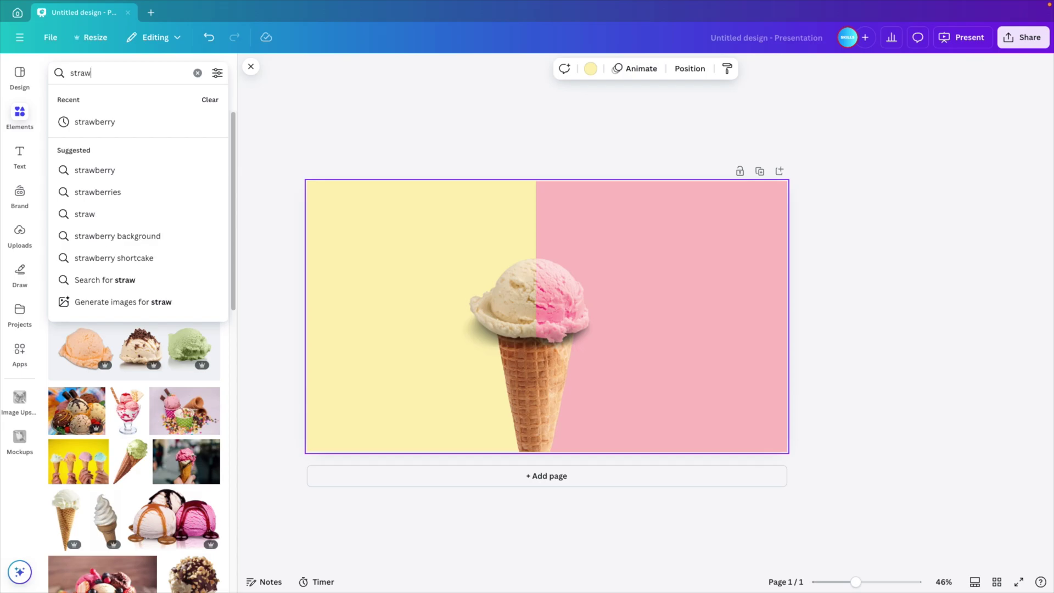
left_click(95, 170)
left_click(71, 245)
left_click_drag(646, 207, 573, 266)
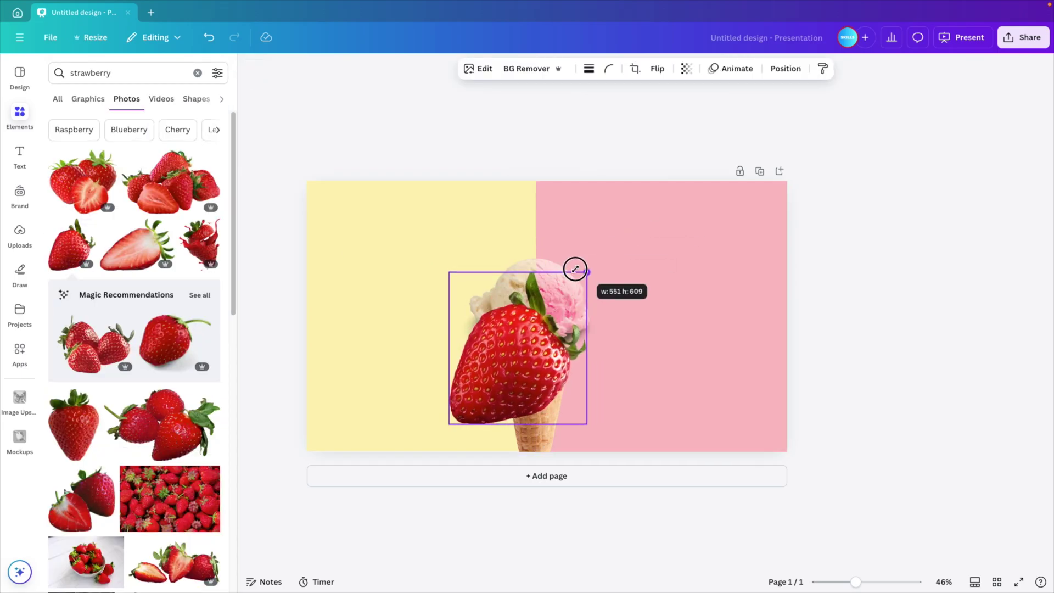
left_click_drag(588, 332, 727, 227)
left_click_drag(722, 314, 663, 255)
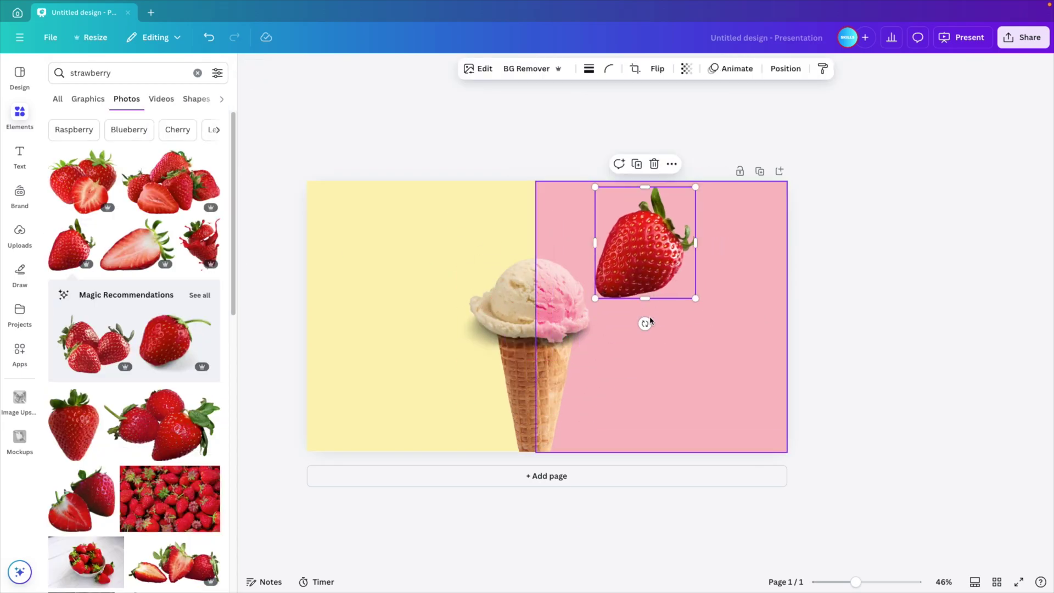
left_click_drag(639, 305, 682, 314)
- Add a second, smaller strawberry photo at the pink half's right edge
scroll(109, 297, "down", 2)
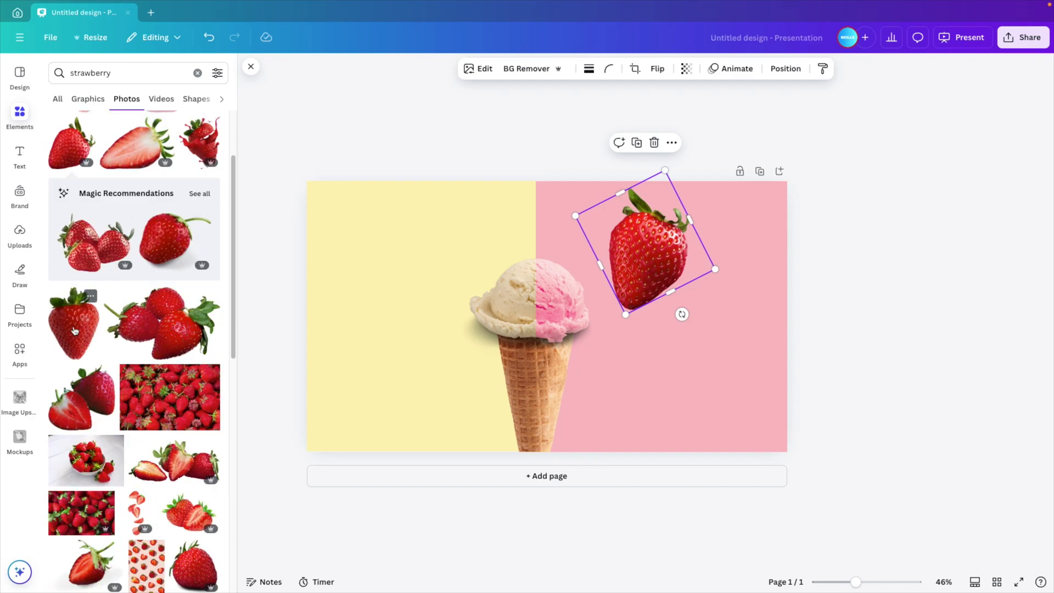
left_click(75, 331)
left_click_drag(626, 209, 565, 289)
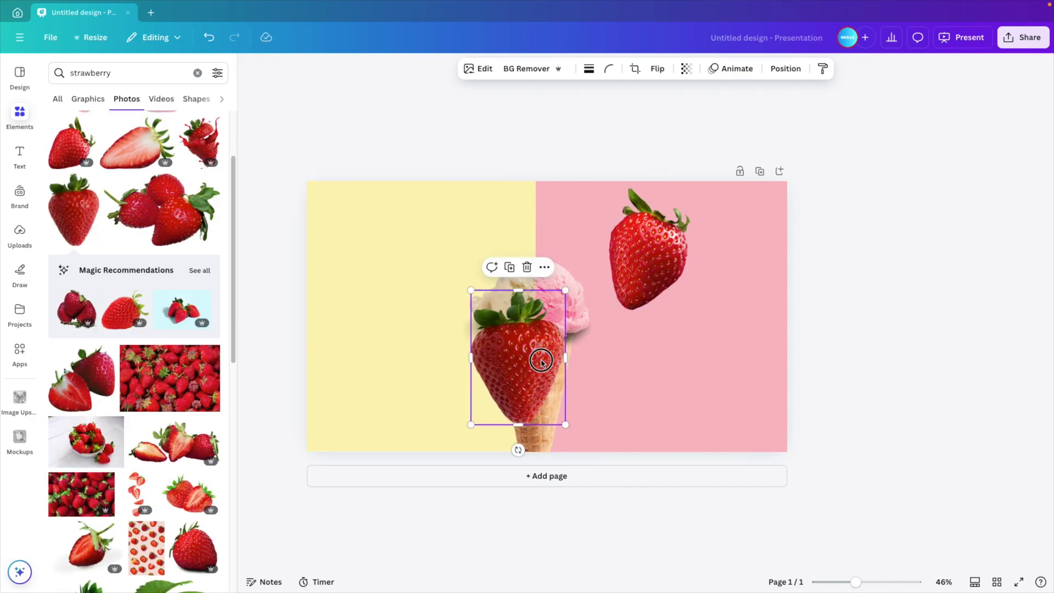
left_click_drag(541, 360, 779, 353)
left_click_drag(816, 282, 787, 325)
left_click_drag(749, 372, 738, 325)
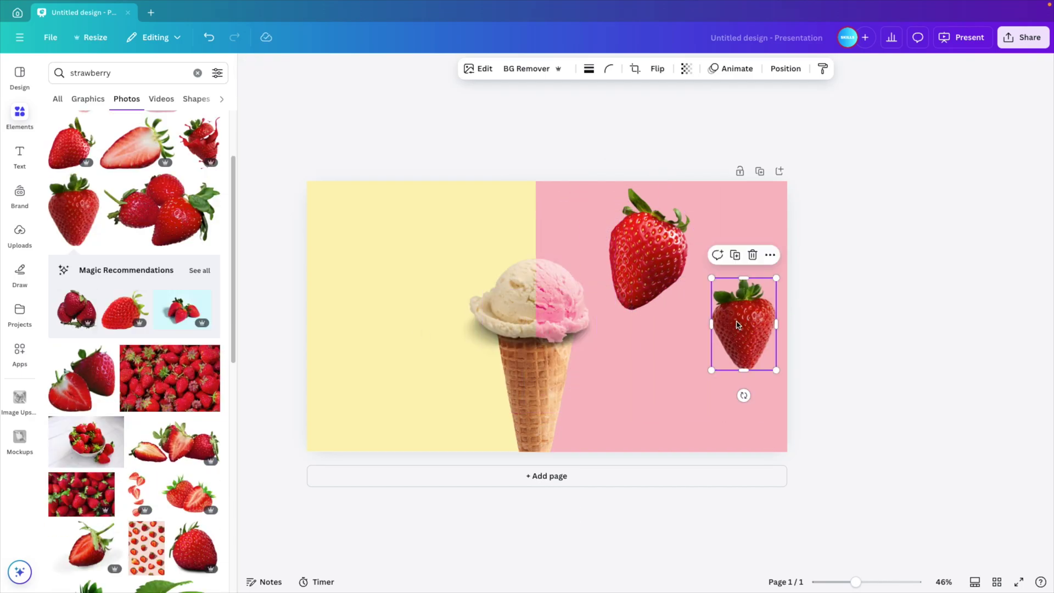
- Add a small tilted strawberry in the lower pink area
scroll(82, 307, "down", 7)
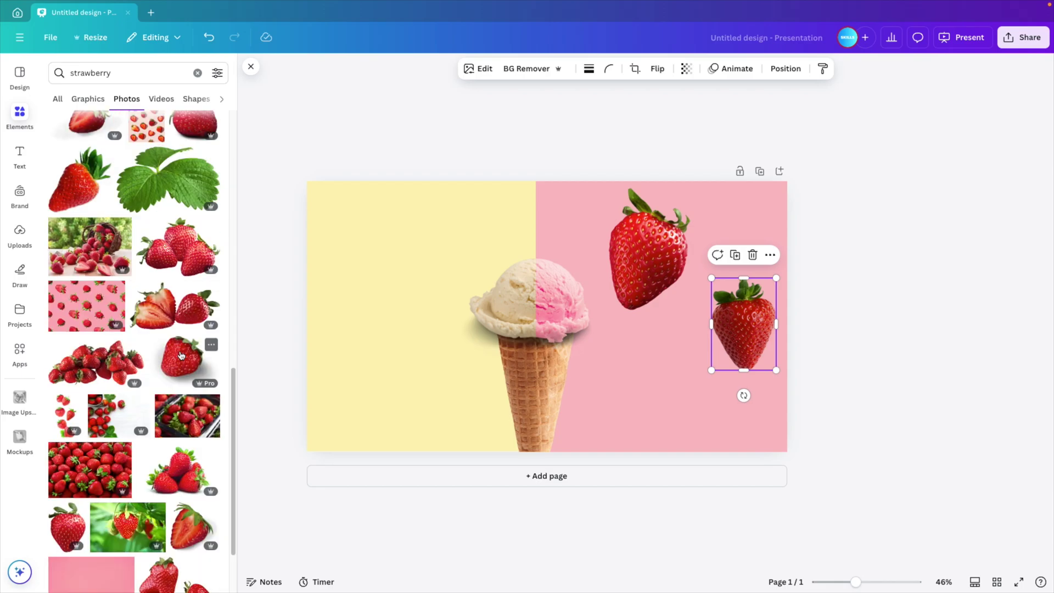
scroll(160, 383, "down", 1)
scroll(107, 411, "down", 3)
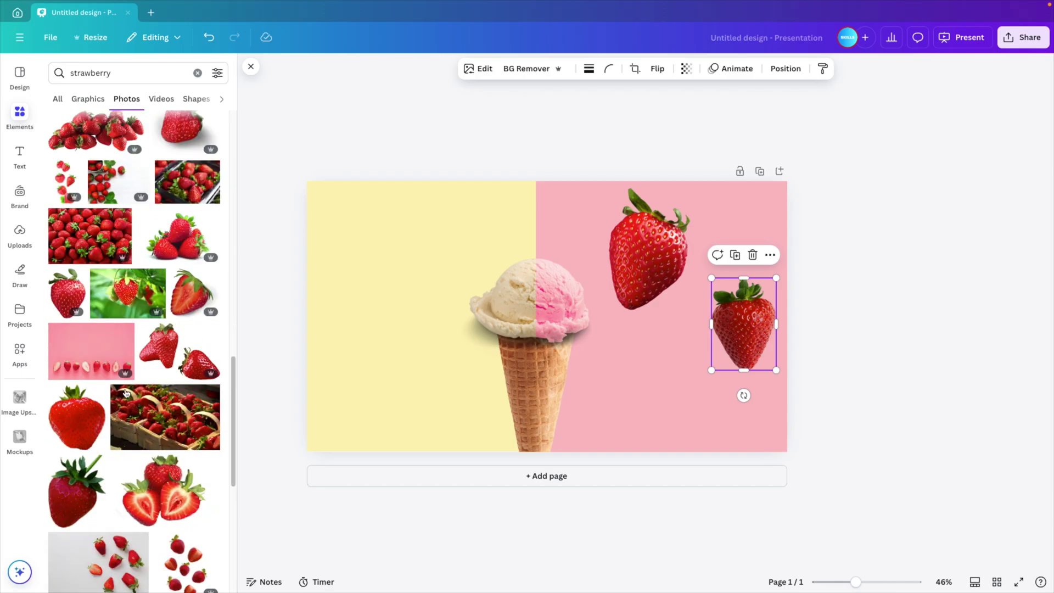
left_click(76, 417)
left_click_drag(639, 209, 681, 337)
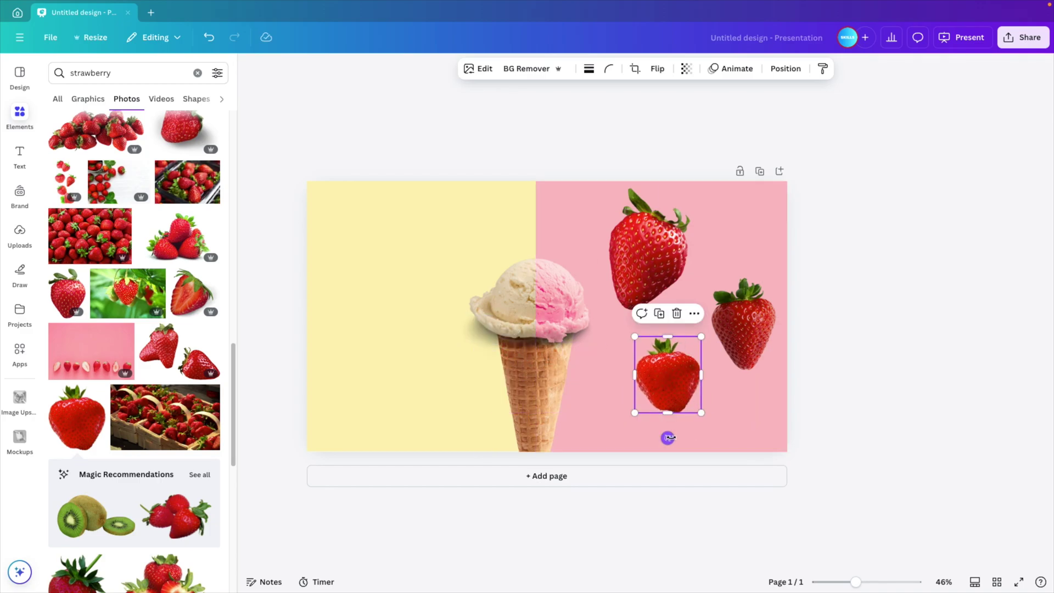
left_click_drag(667, 437, 647, 433)
left_click_drag(666, 376, 628, 402)
- Rearrange the strawberries, tilt one into the lower-right corner, and add a smaller duplicate
left_click_drag(770, 339, 801, 337)
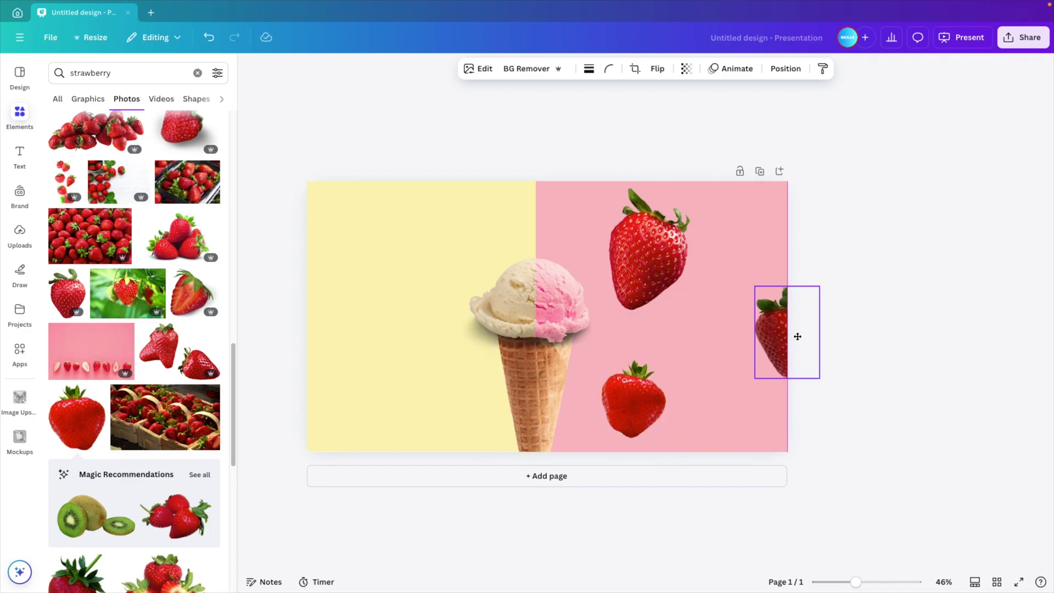
left_click_drag(663, 236, 647, 219)
left_click_drag(797, 317, 775, 243)
left_click_drag(764, 327, 780, 244)
key("ctrl+d")
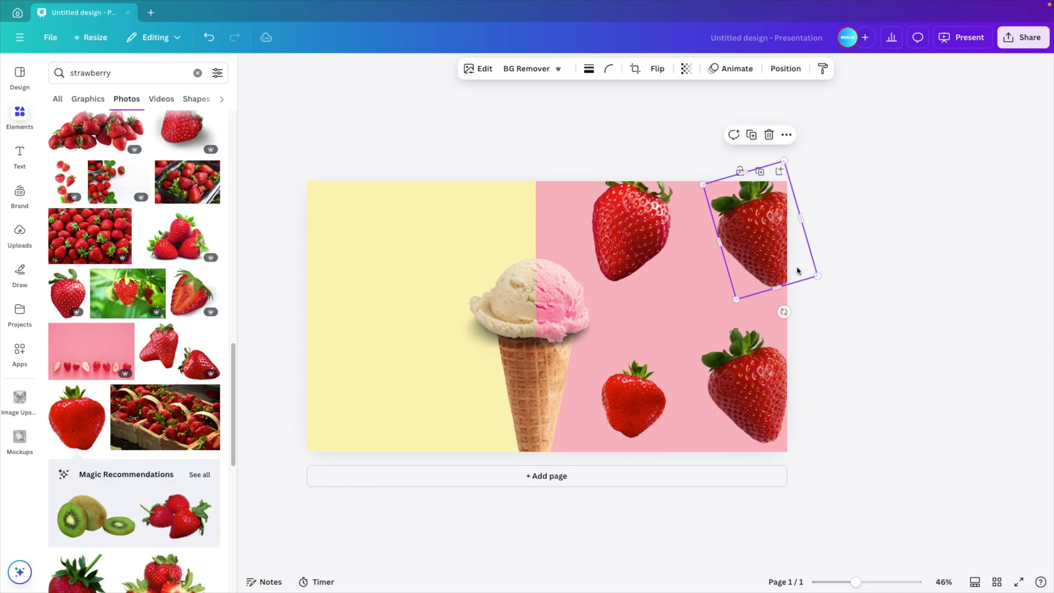
left_click_drag(823, 279, 710, 307)
- Mirror the small strawberry horizontally, then reposition it and adjust its tilt
left_click(655, 73)
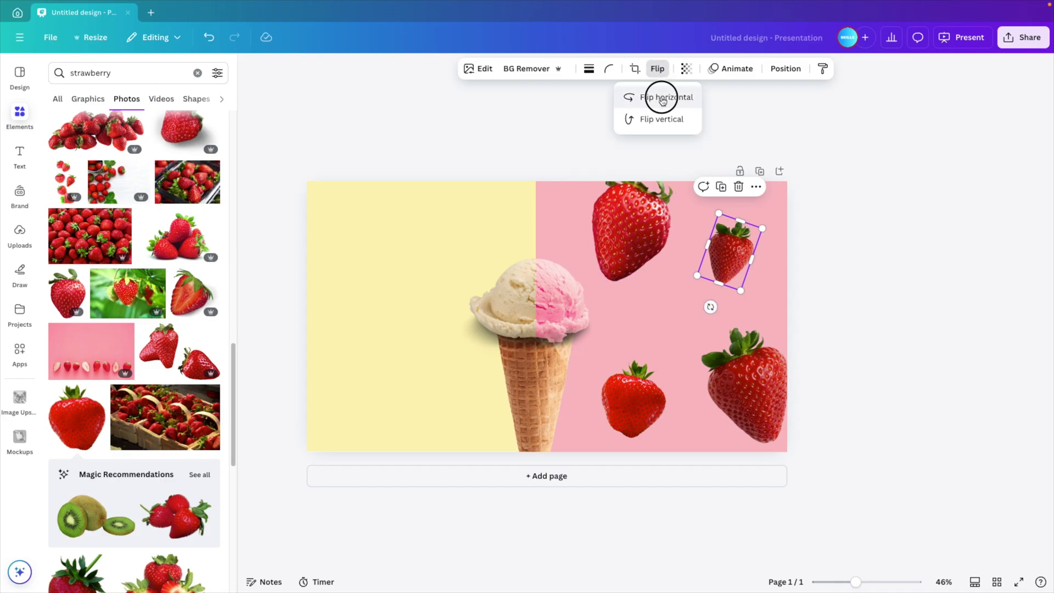
left_click(663, 96)
left_click_drag(736, 265, 757, 256)
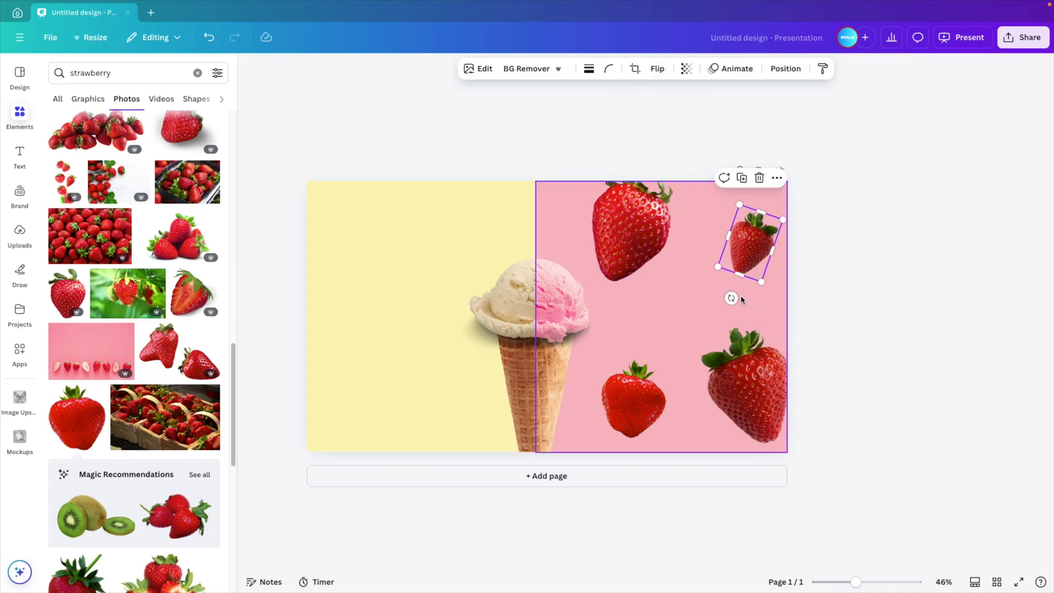
mouse_move(732, 298)
left_mouse_down()
mouse_move(701, 275)
mouse_move(686, 195)
mouse_move(700, 278)
mouse_move(719, 299)
left_mouse_up()
left_click(752, 254)
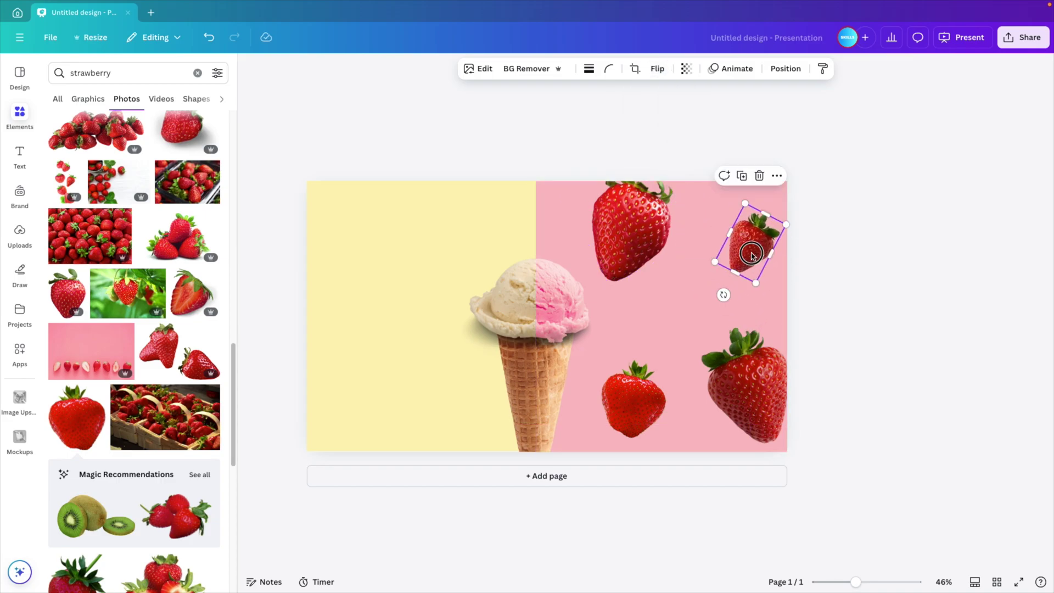
left_click_drag(752, 254, 746, 287)
left_click_drag(718, 327, 735, 332)
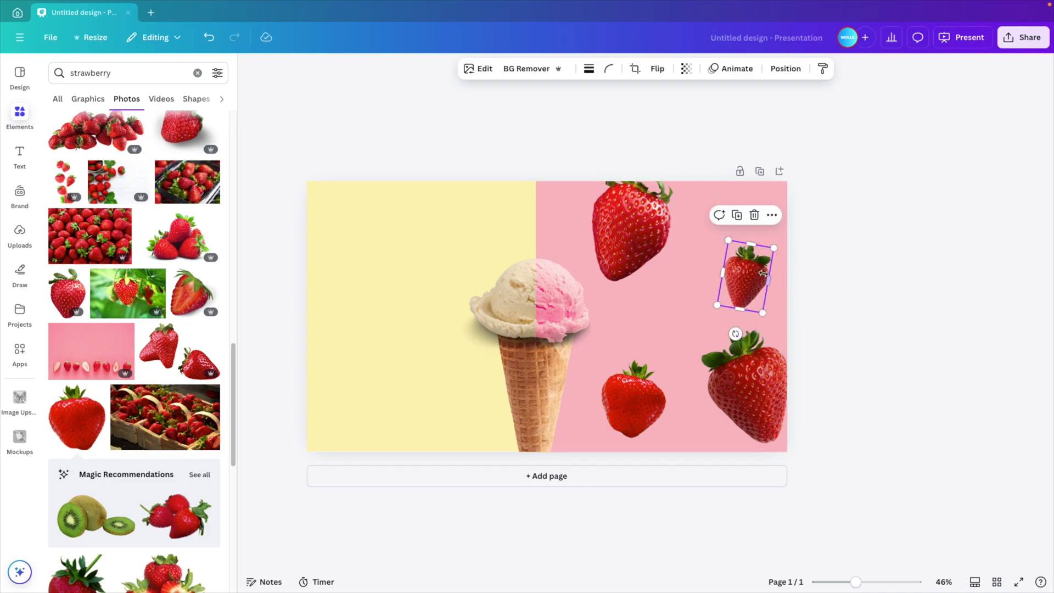
- Duplicate the small strawberry to the top right and tilt it; let the large strawberry overhang the lower-right edge
left_click_drag(763, 273, 750, 247)
left_click(657, 68)
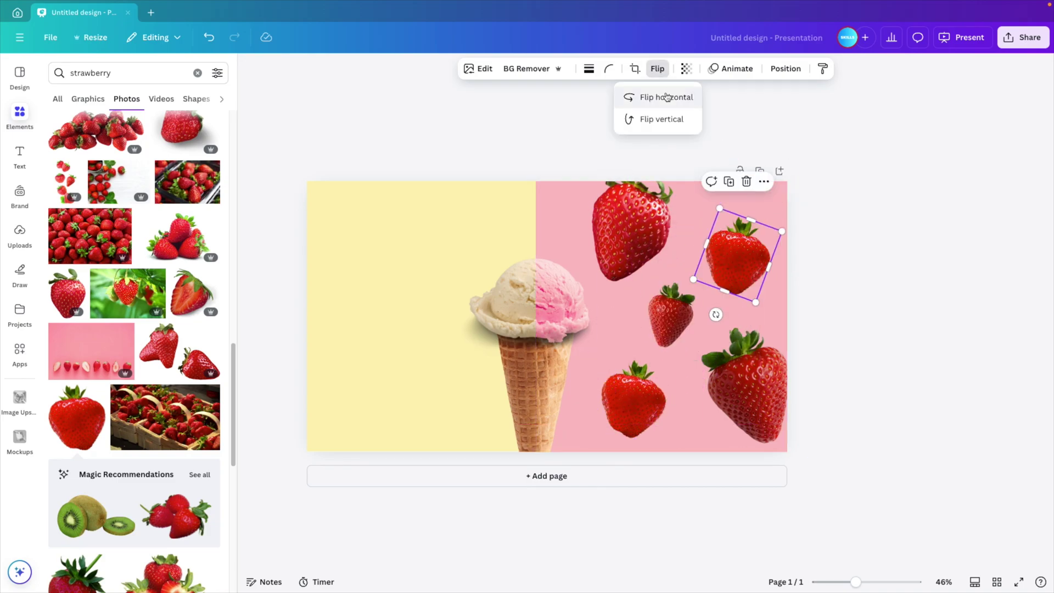
left_click_drag(715, 314, 798, 274)
left_click_drag(747, 260, 760, 237)
mouse_move(774, 406)
left_mouse_down()
mouse_move(789, 427)
mouse_move(776, 423)
left_mouse_up()
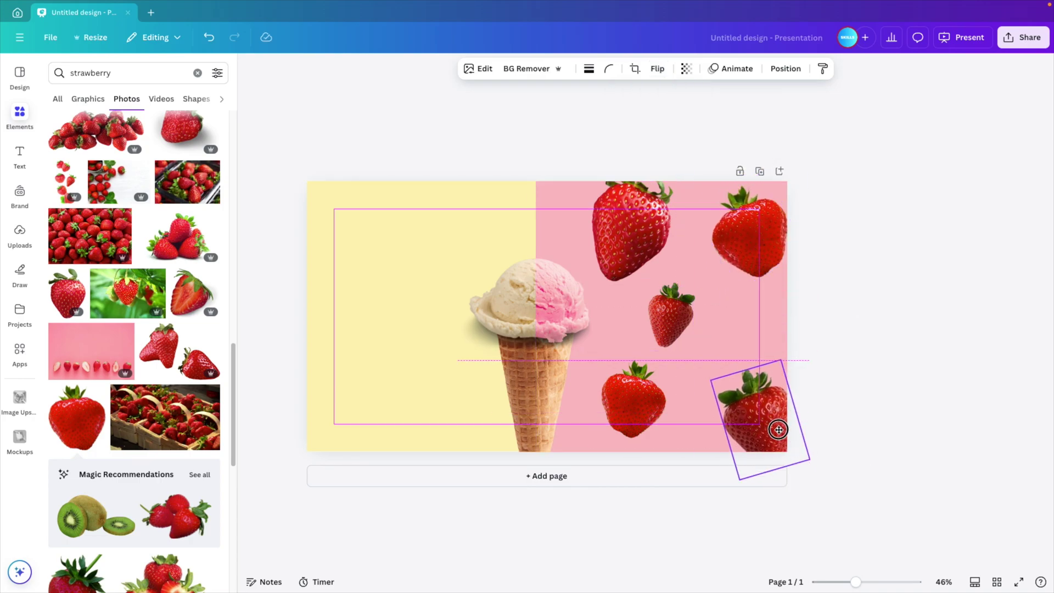
- Shrink and tilt the bottom strawberry, lower the middle one, and rotate the top-right one
left_click(689, 357)
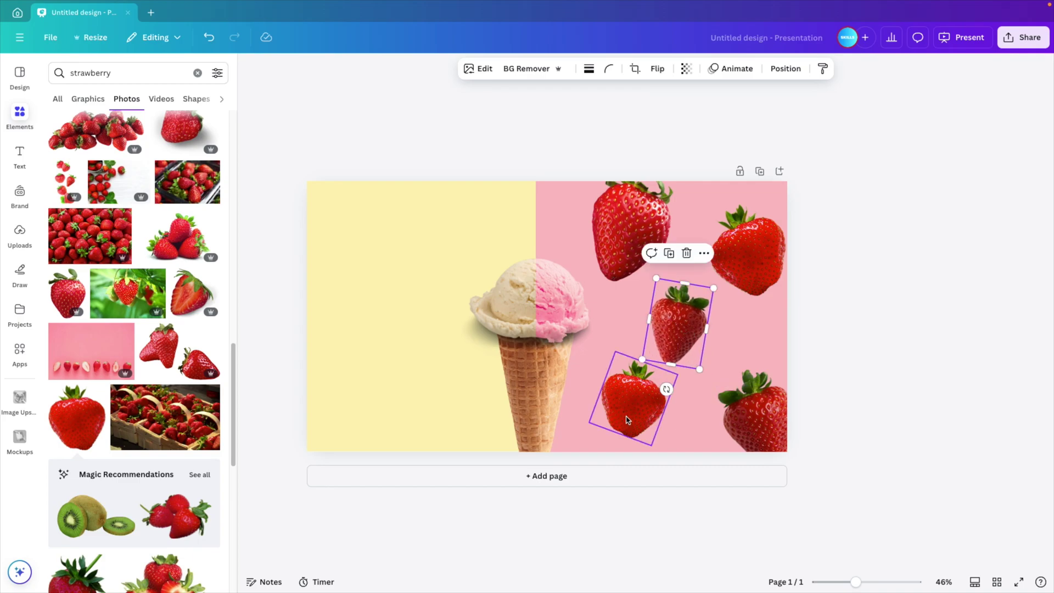
left_click_drag(631, 404, 600, 420)
left_click_drag(680, 337, 680, 348)
left_click(604, 412)
left_click_drag(660, 403, 618, 405)
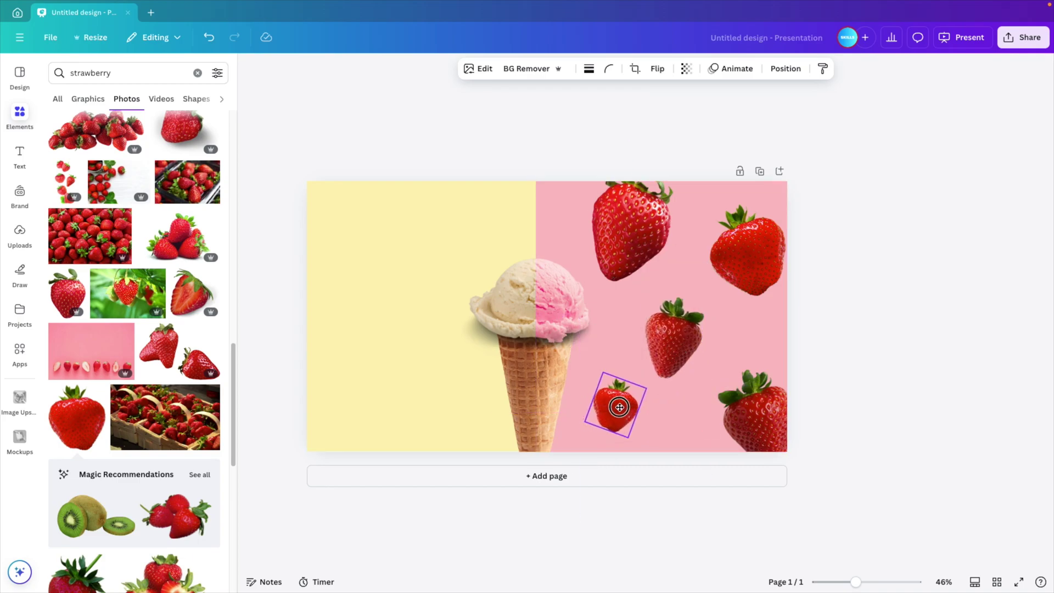
left_click(747, 250)
left_click_drag(747, 308, 716, 298)
- Undo the accidental enlargement of the middle strawberry and slightly enlarge the small bottom one
left_click(679, 350)
key("ctrl+z")
left_click(615, 411)
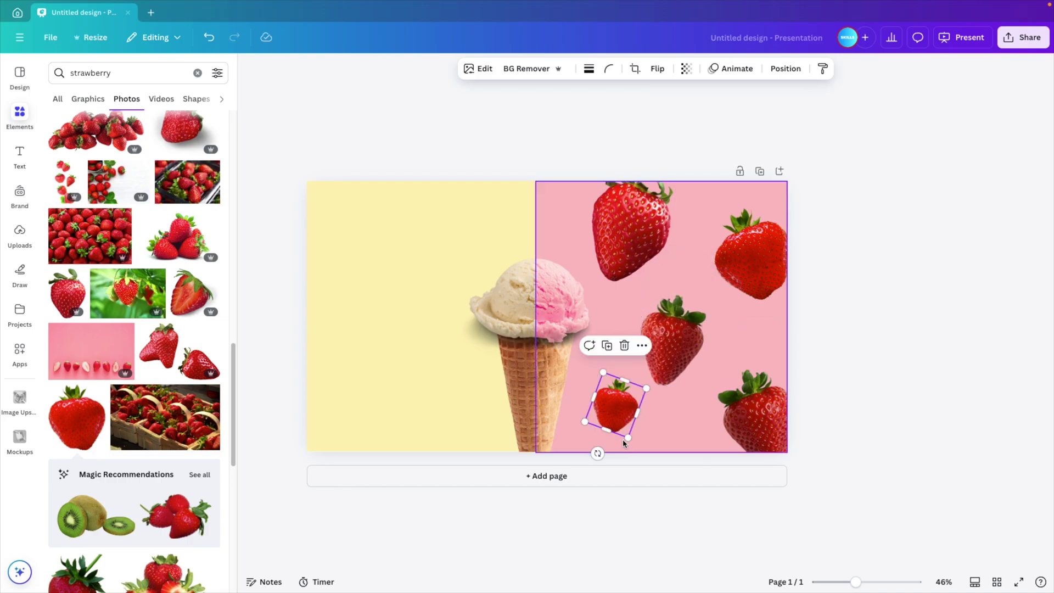
left_click_drag(627, 438, 630, 445)
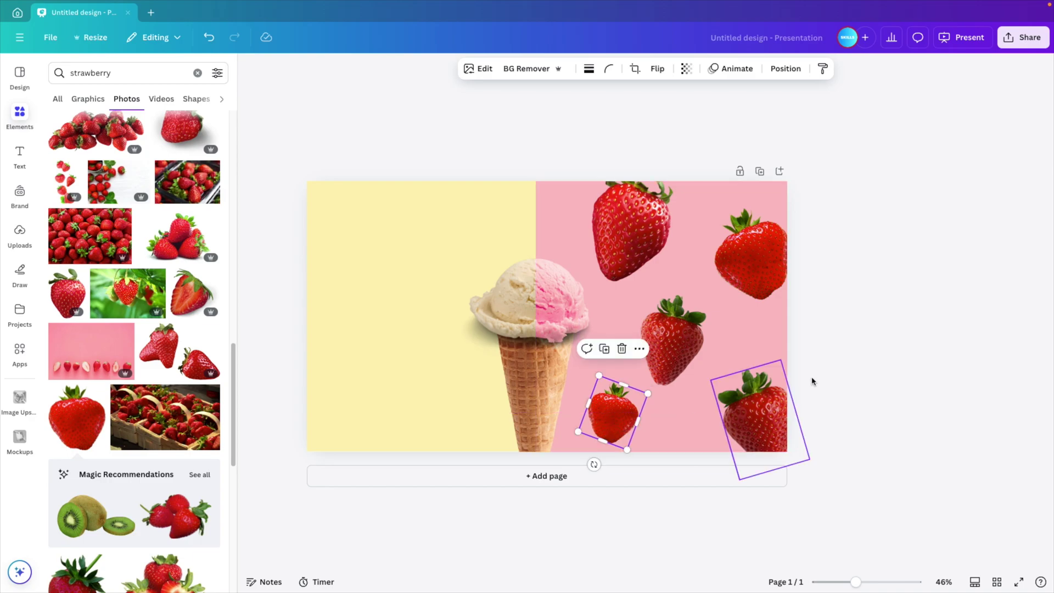
left_click(837, 367)
- Apply a whole-image Blur effect at intensity 75 to the large top strawberry
left_click(659, 240)
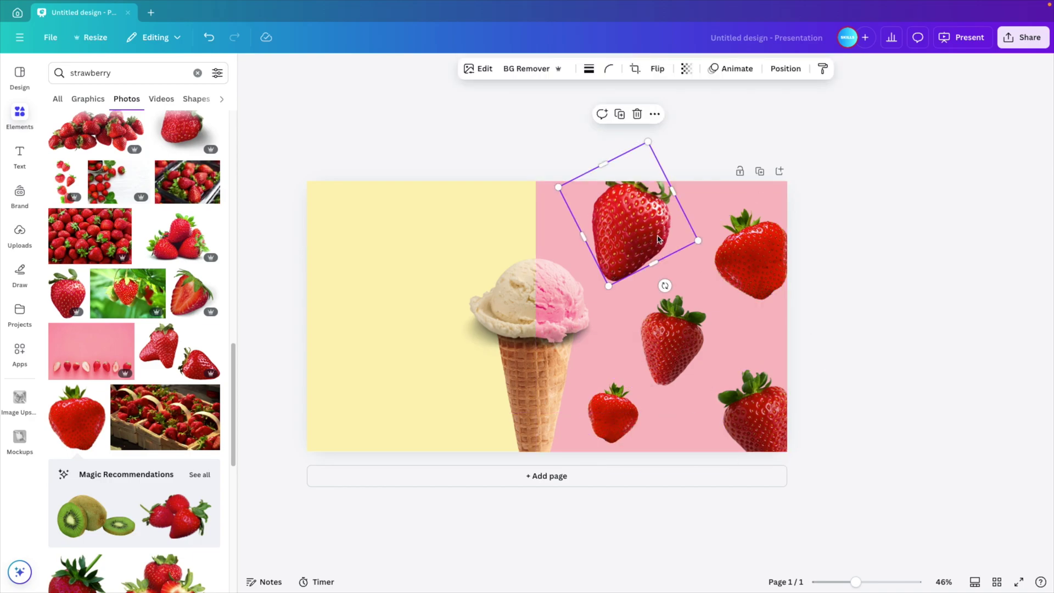
left_click(479, 70)
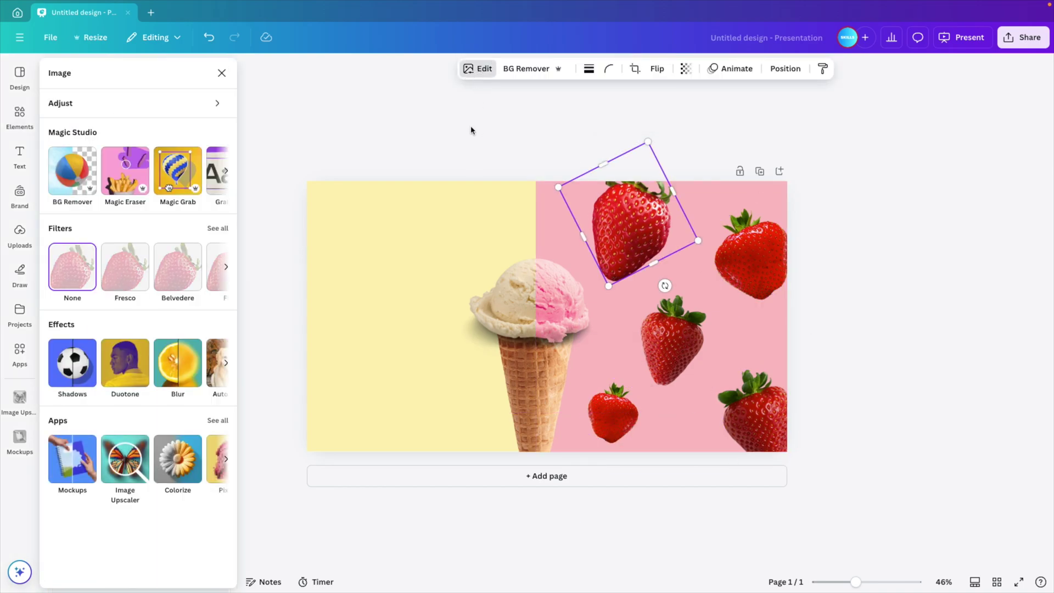
left_click(169, 363)
left_click(164, 109)
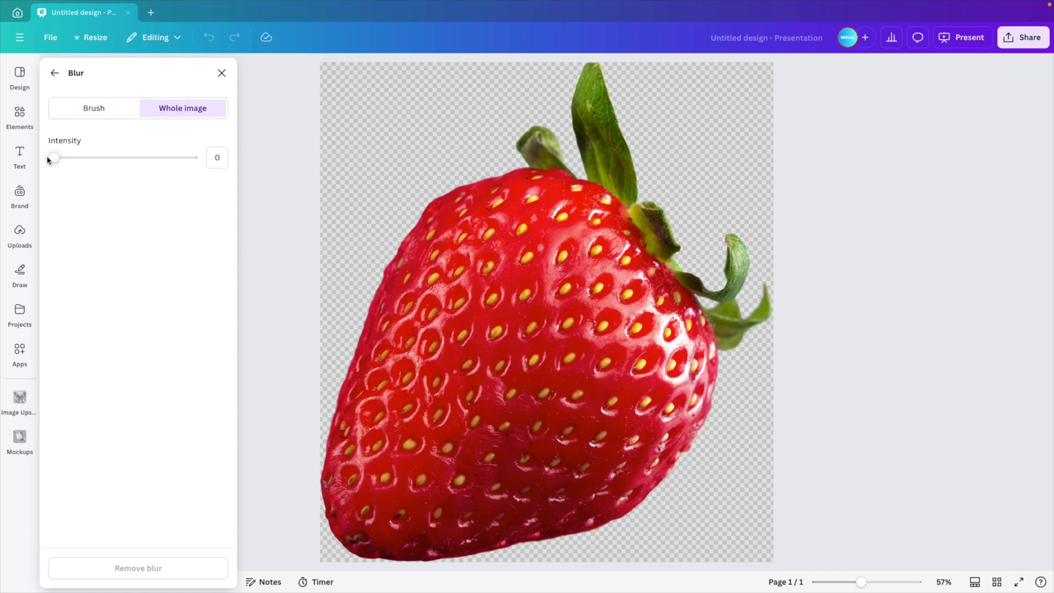
left_click_drag(54, 158, 147, 160)
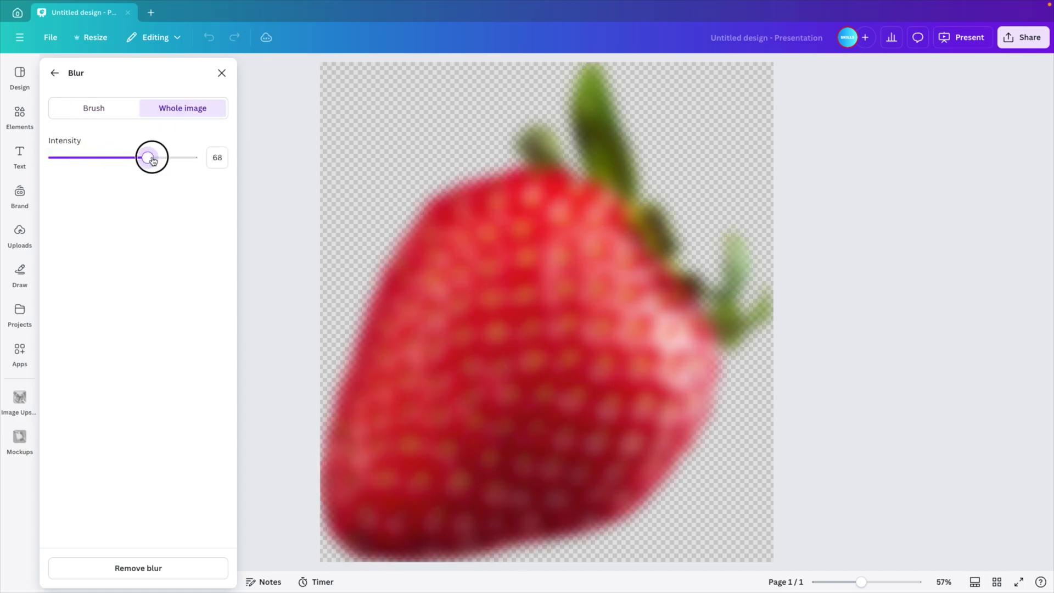
left_click(55, 80)
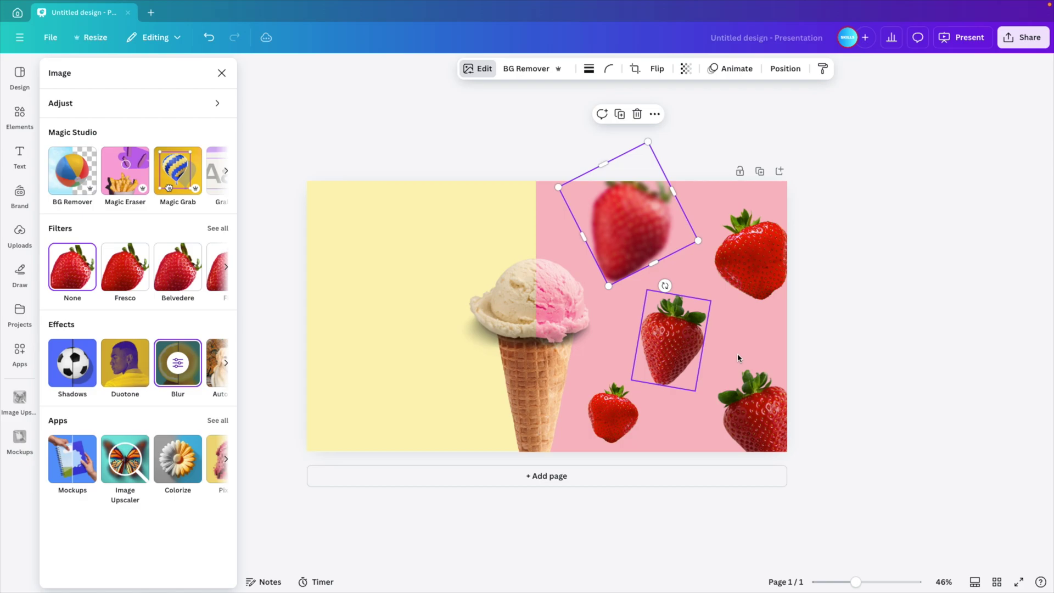
- Copy the top strawberry's blur style onto the right, middle and bottom-right strawberries
left_click(823, 70)
left_click(760, 255)
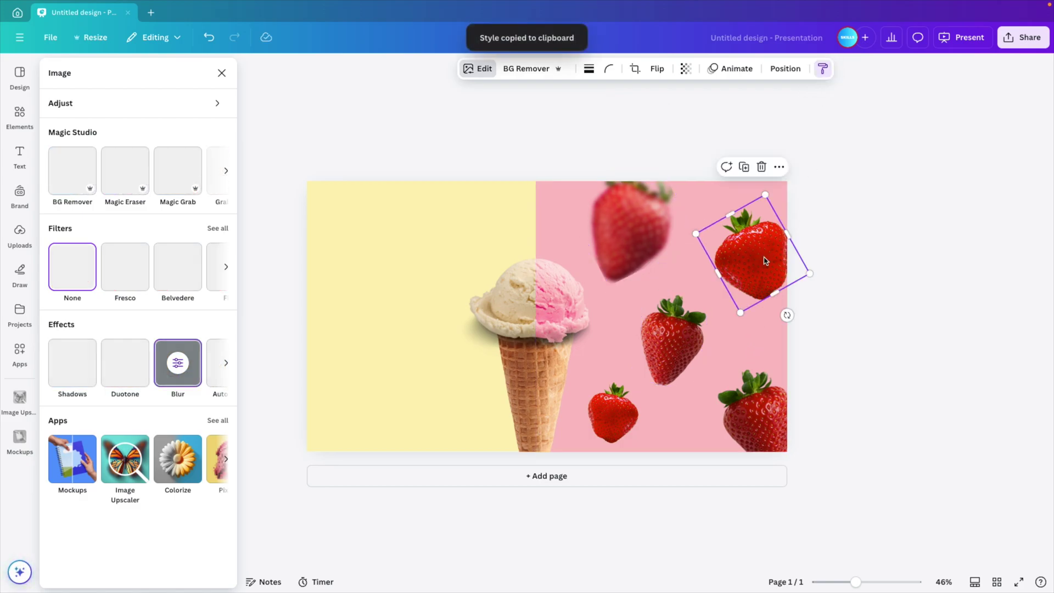
left_click(821, 70)
left_click(675, 349)
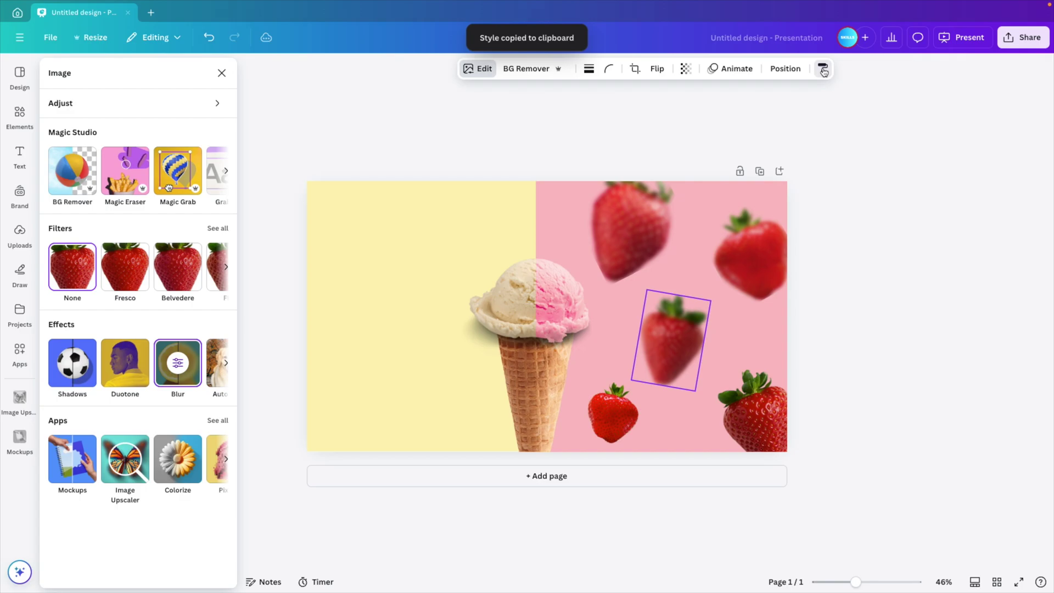
left_click(600, 409)
left_click(822, 69)
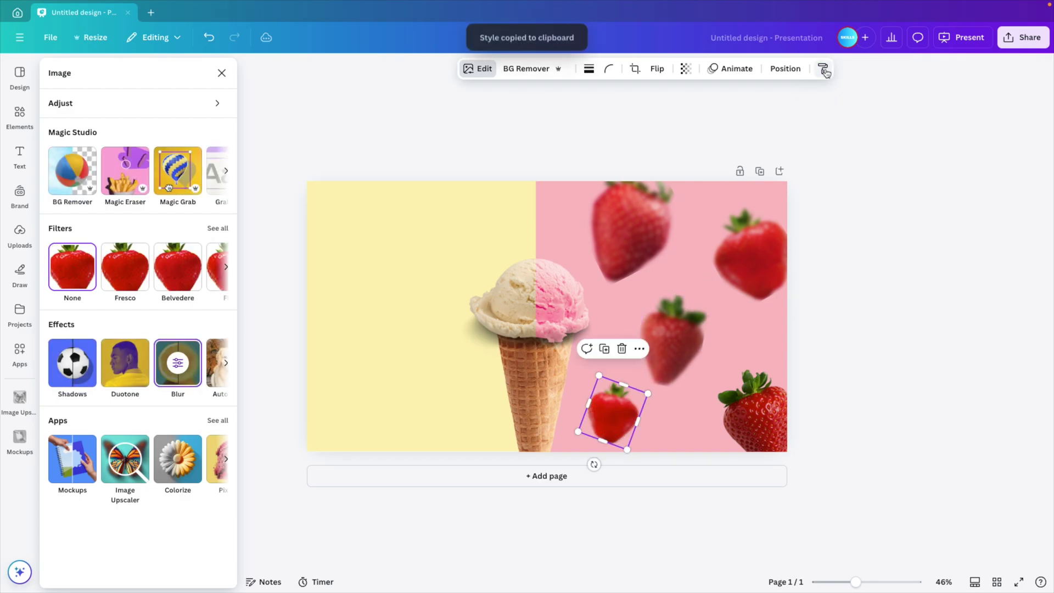
left_click(747, 426)
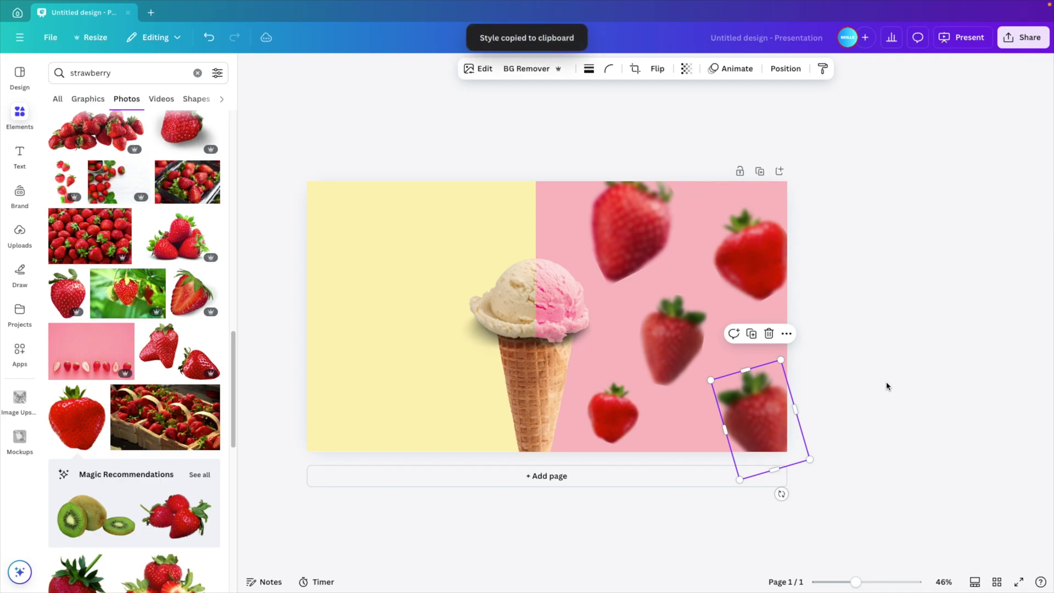
- Search Elements for 'vanilla' and filter the results to Photos
left_click(886, 386)
left_click(197, 73)
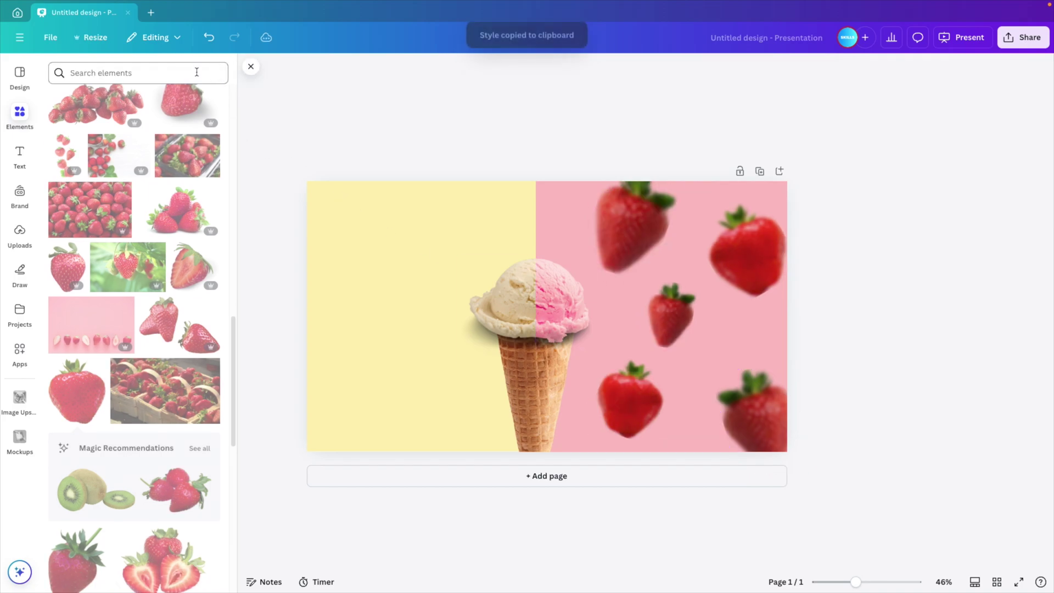
type("vanilla")
key("Return")
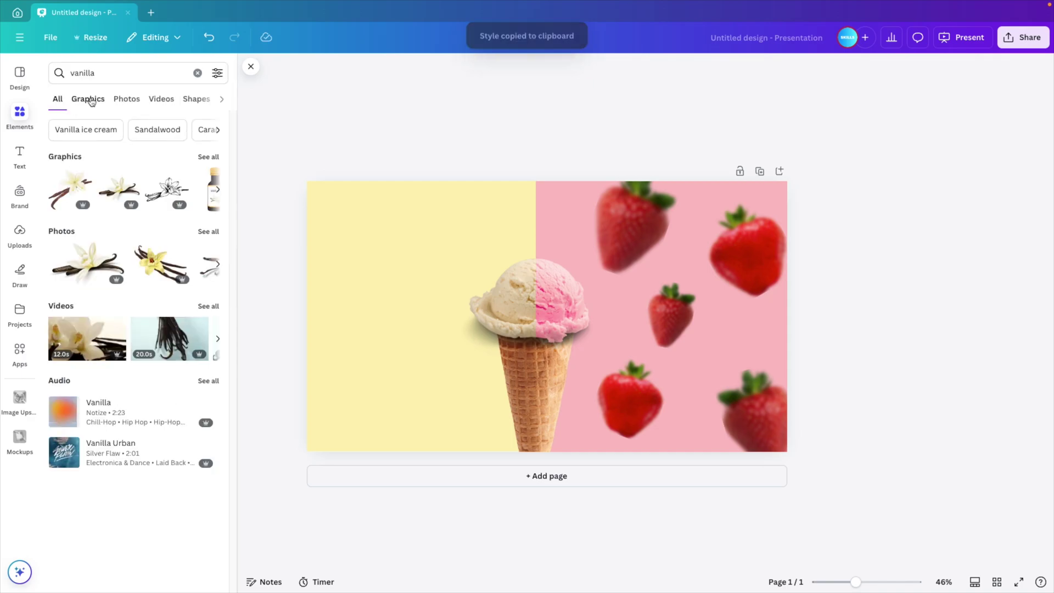
left_click(123, 99)
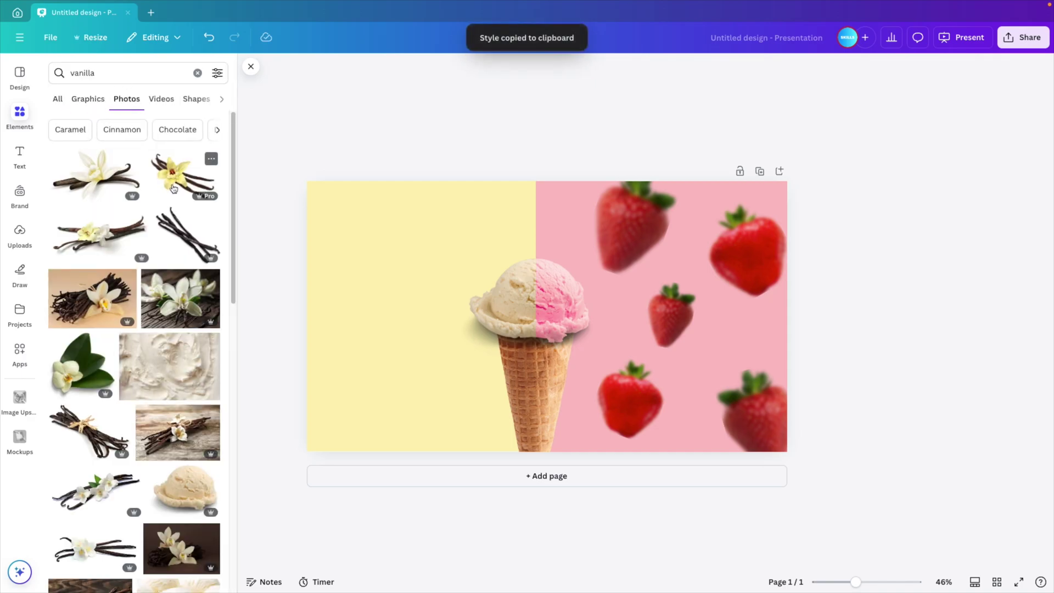
- Add the vanilla flower photo at the top left and the crossed vanilla beans rotated about 45°
left_click(170, 188)
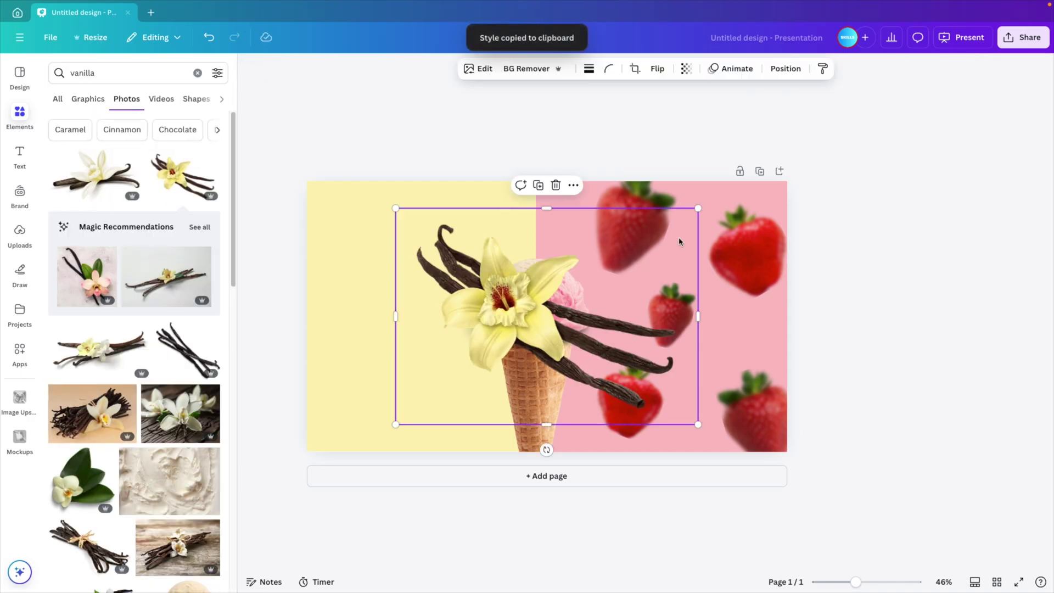
left_click_drag(697, 208, 591, 273)
left_click_drag(474, 355, 357, 236)
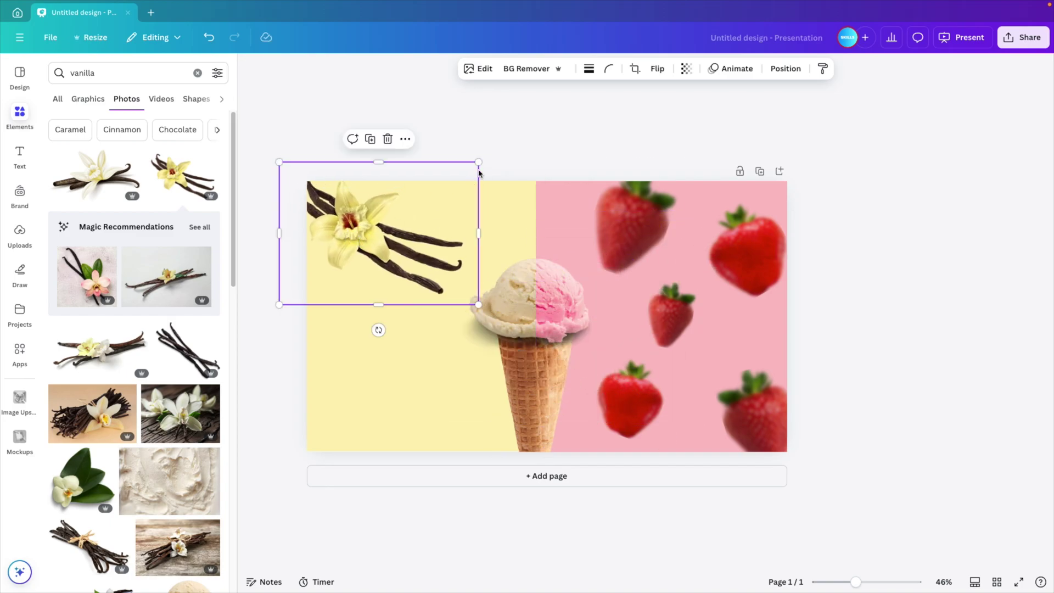
left_click_drag(472, 166, 497, 179)
left_click(188, 347)
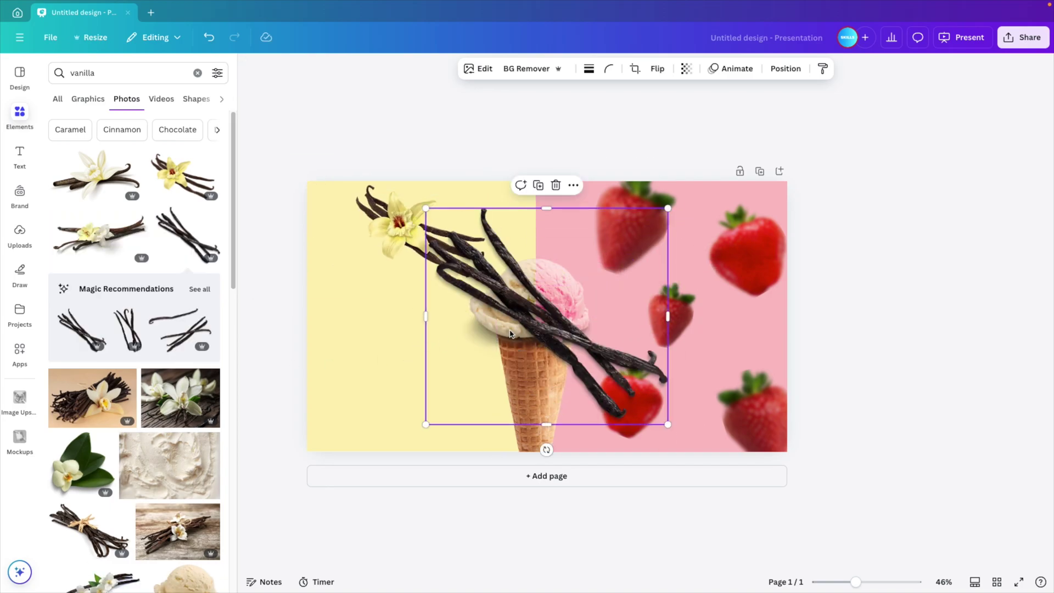
left_click_drag(668, 424, 573, 338)
left_click_drag(494, 274, 332, 316)
left_click_drag(331, 404, 384, 362)
- Duplicate the vanilla flower, move the copy lower, flip it horizontally and rotate it about 55°
left_click(406, 236)
key("ctrl+d")
left_click_drag(417, 242, 418, 423)
left_click(656, 68)
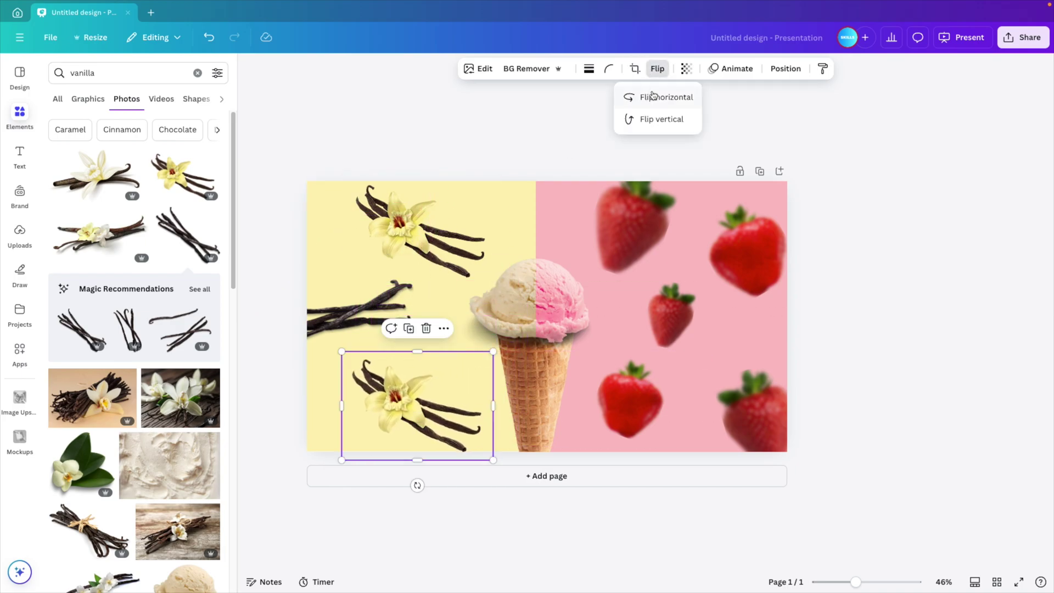
left_click(652, 97)
left_click_drag(417, 484, 482, 450)
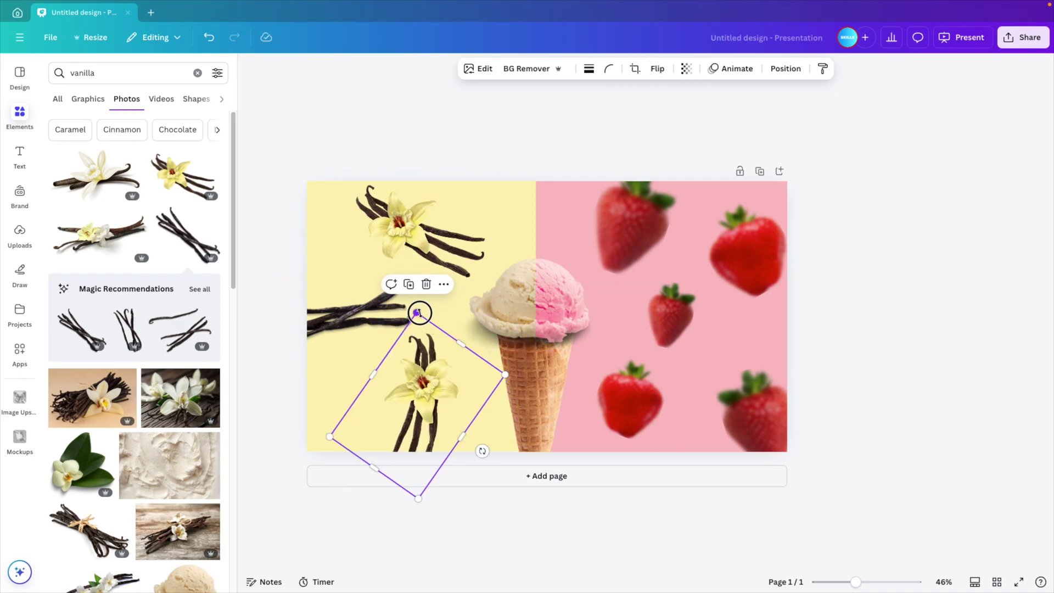
left_click_drag(420, 312, 419, 341)
- Rearrange the vanilla images, placing a smaller, rotated vanilla stick at the upper-left edge
left_click_drag(441, 235, 479, 260)
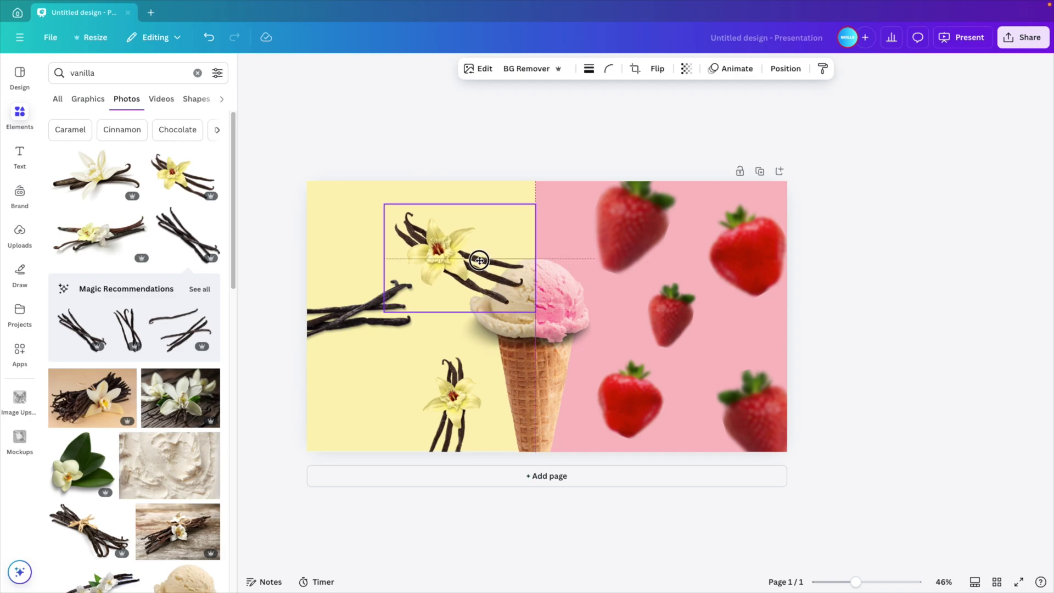
left_click_drag(345, 327, 361, 415)
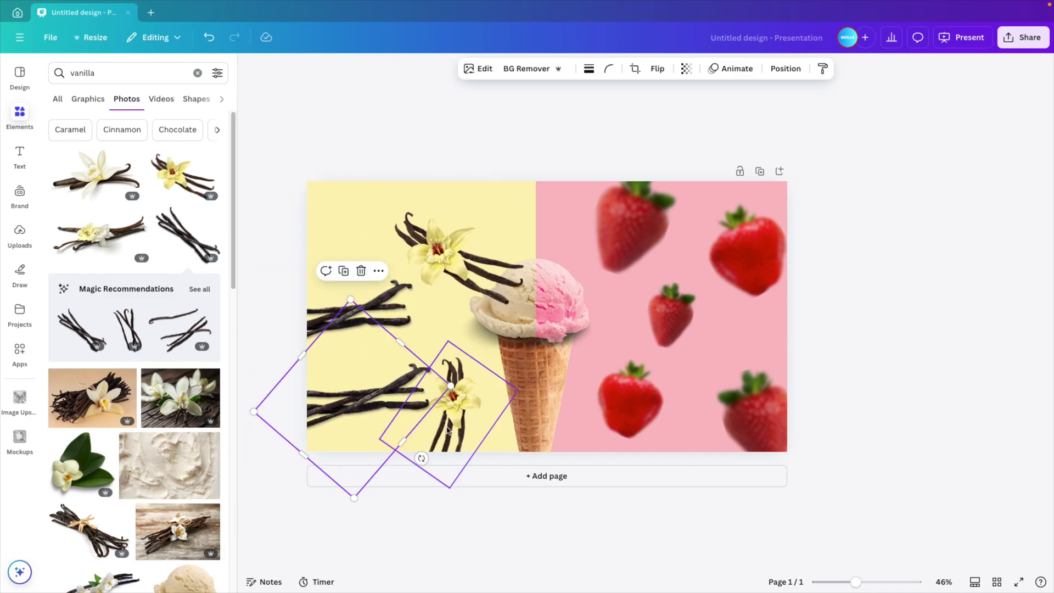
left_click_drag(448, 429, 346, 421)
left_click_drag(404, 446, 478, 374)
left_click_drag(429, 449, 362, 219)
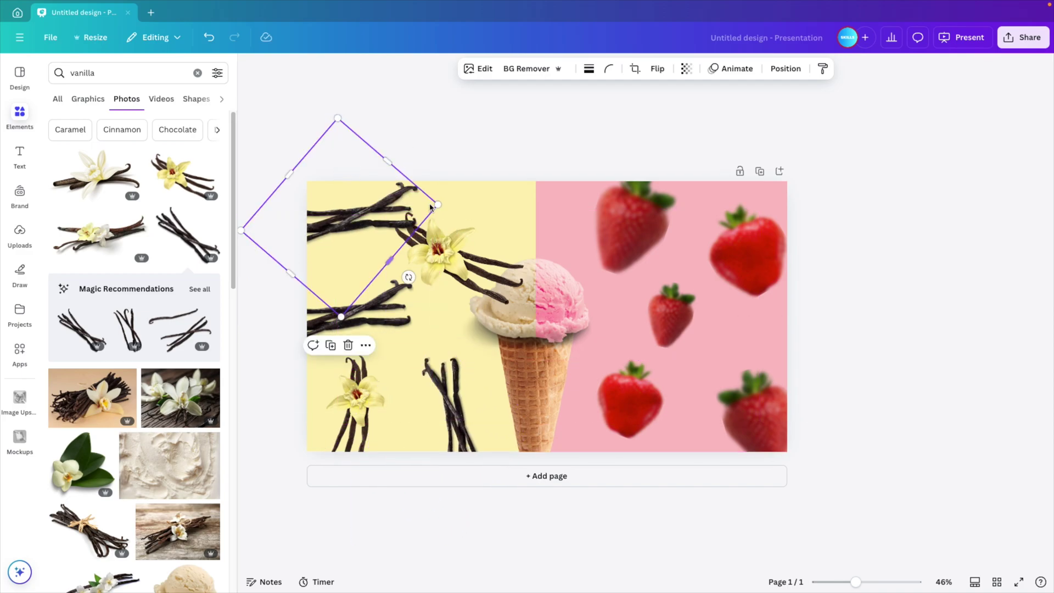
left_click_drag(432, 205, 348, 218)
left_click(656, 69)
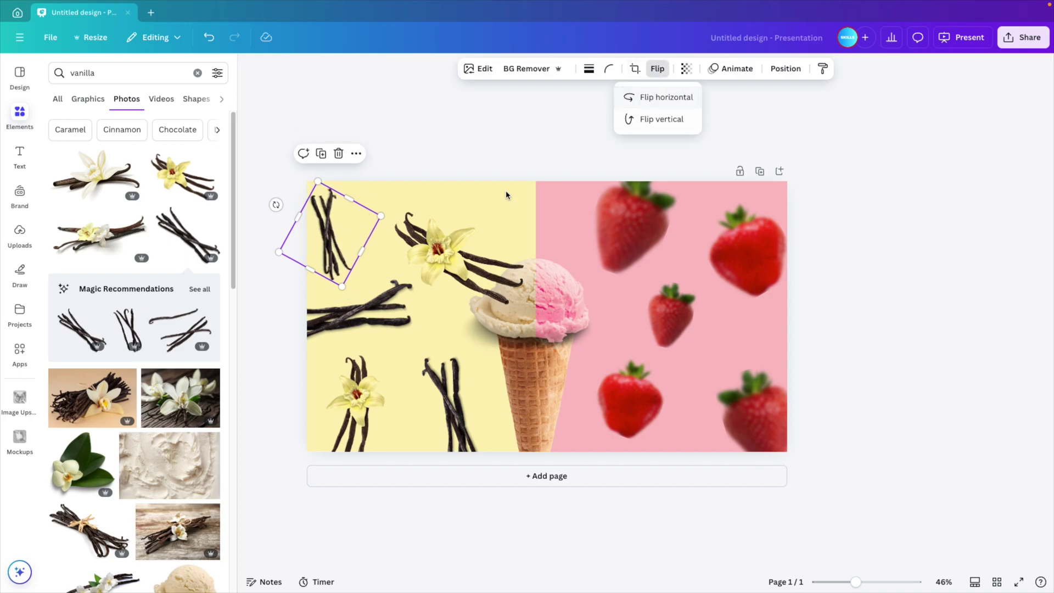
left_click_drag(276, 204, 301, 254)
left_click(426, 249)
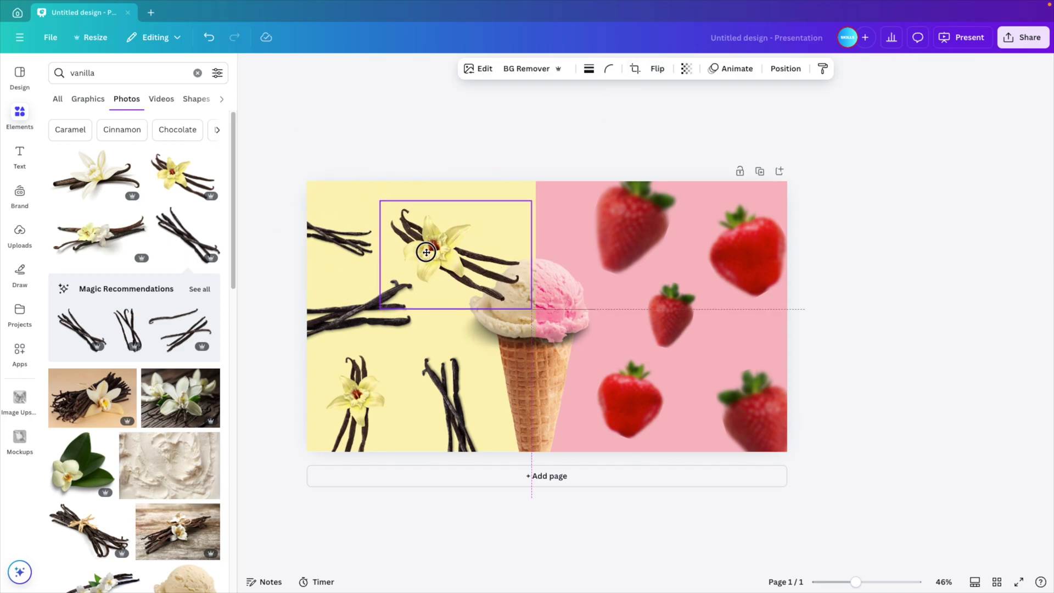
- Copy the top strawberry's blur style onto all five vanilla flower and bean images
left_click(630, 237)
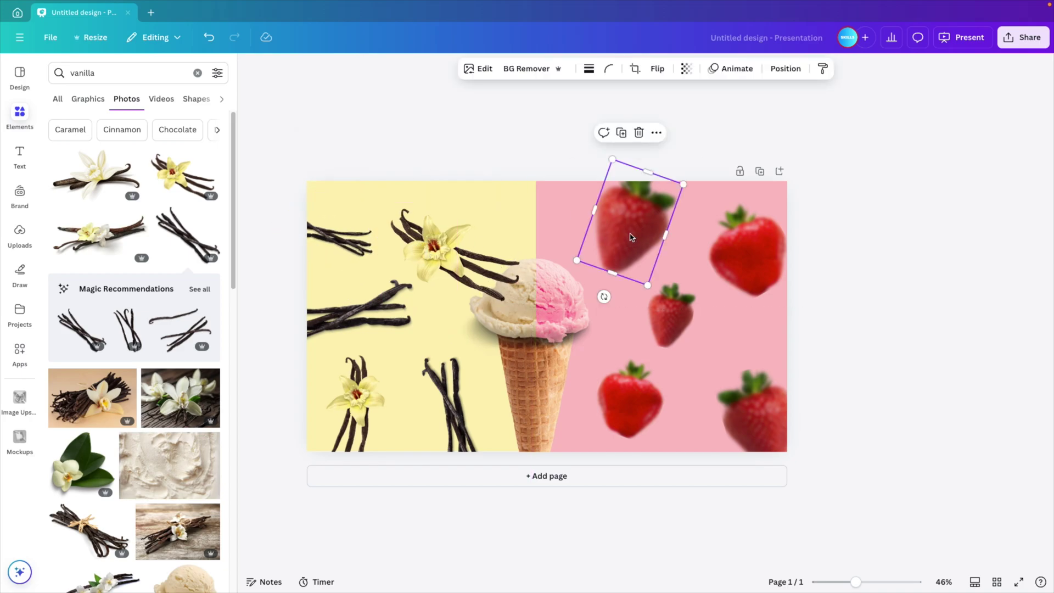
left_click(821, 70)
left_click(413, 270)
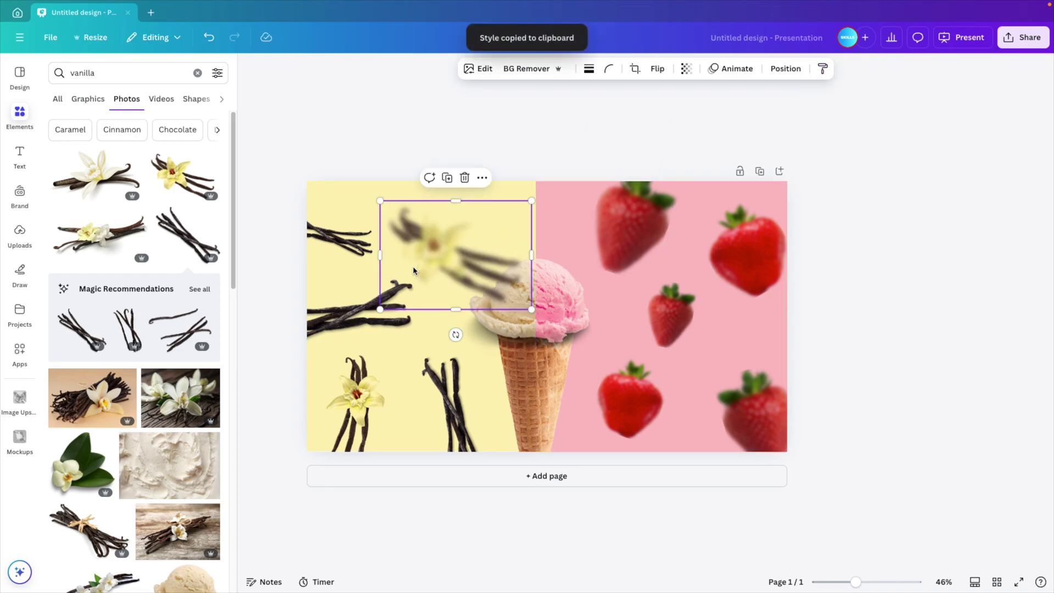
left_click(356, 305)
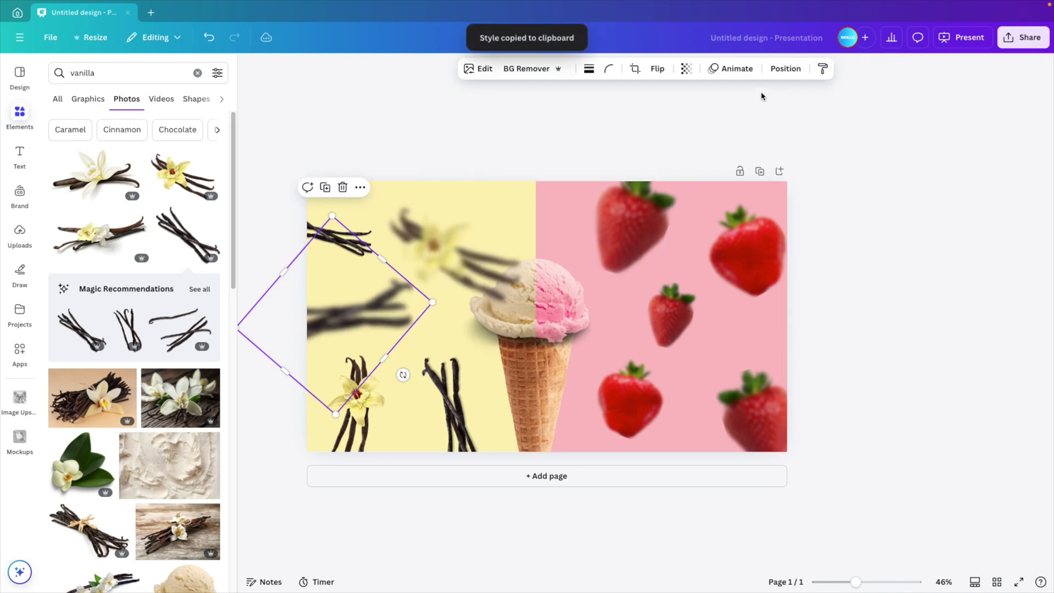
left_click(330, 241)
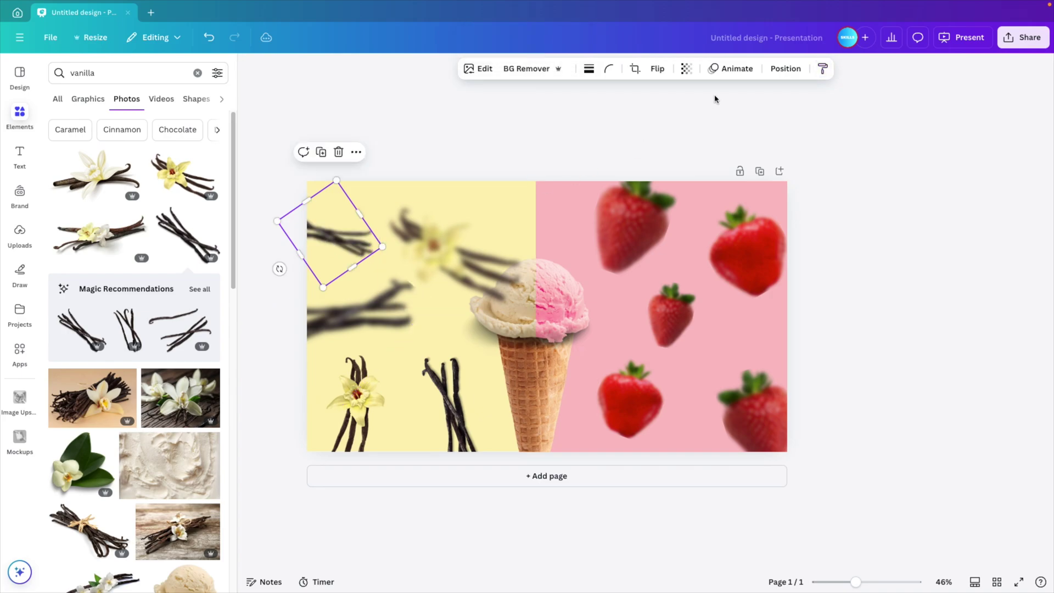
left_click(822, 68)
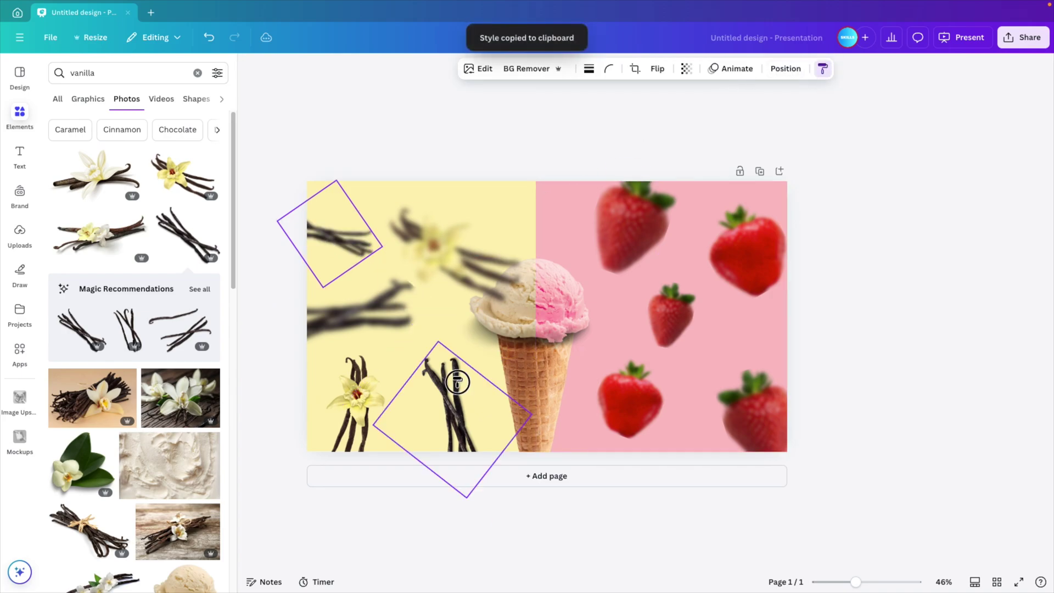
left_click(459, 378)
left_click(366, 399)
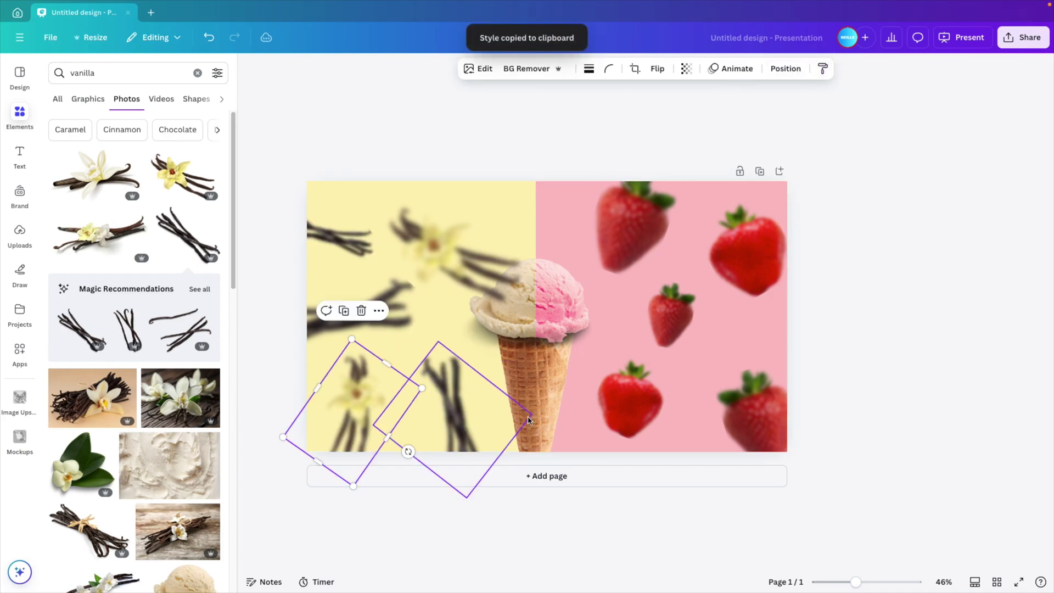
- Reorder a strawberry layer within the vanilla and strawberry range in the Layers list
left_click(786, 69)
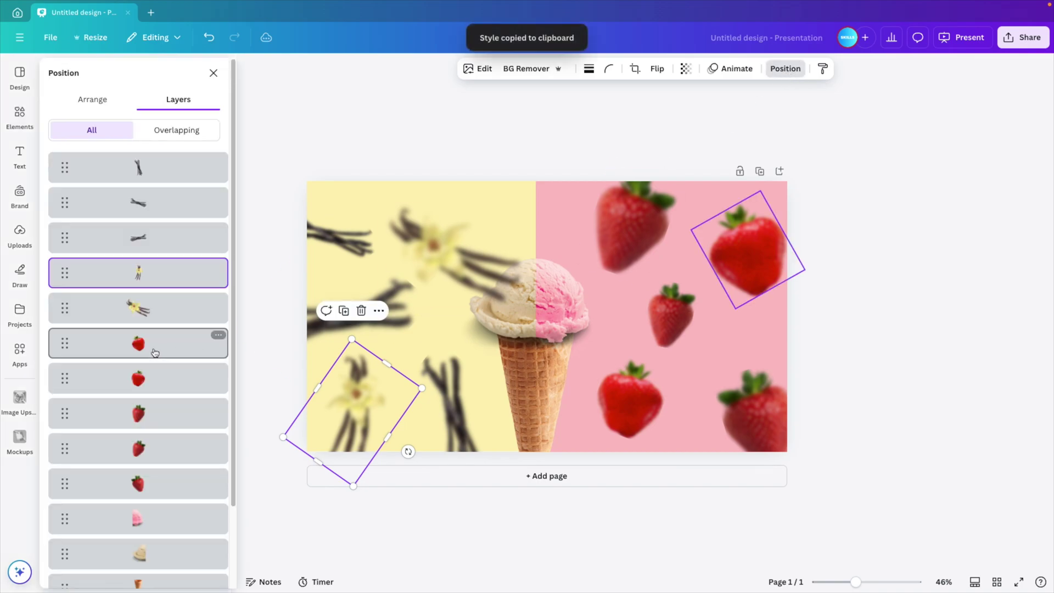
left_click(125, 172)
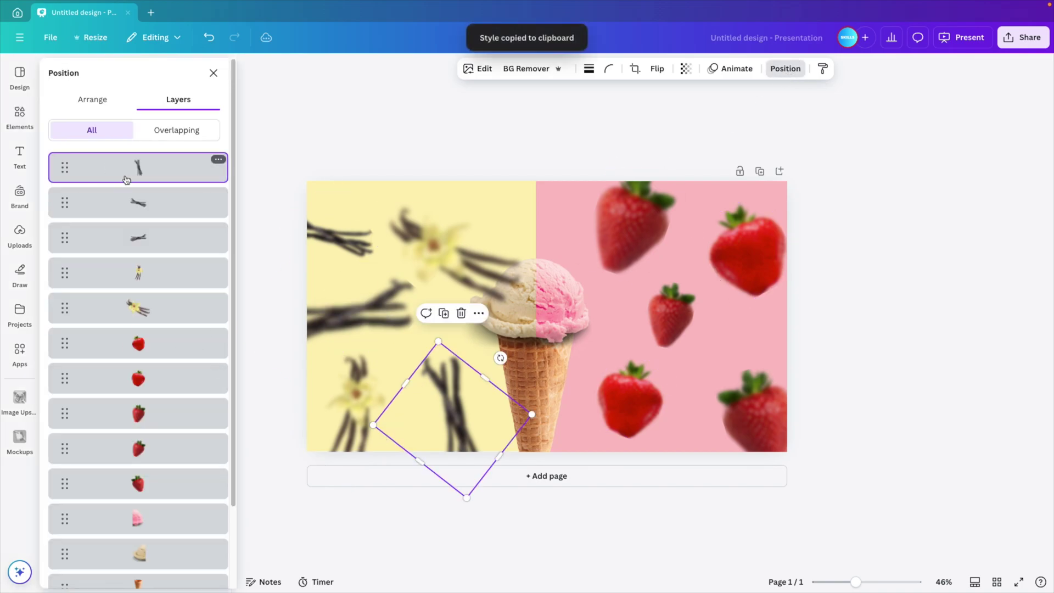
left_click(136, 487, "shift")
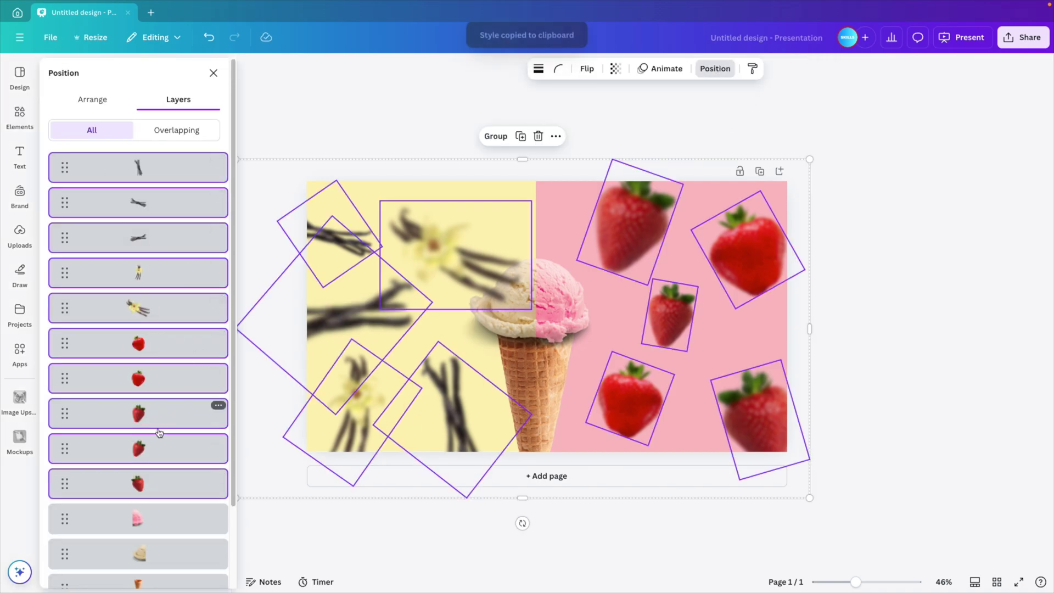
left_click_drag(158, 439, 150, 522)
left_click(832, 361)
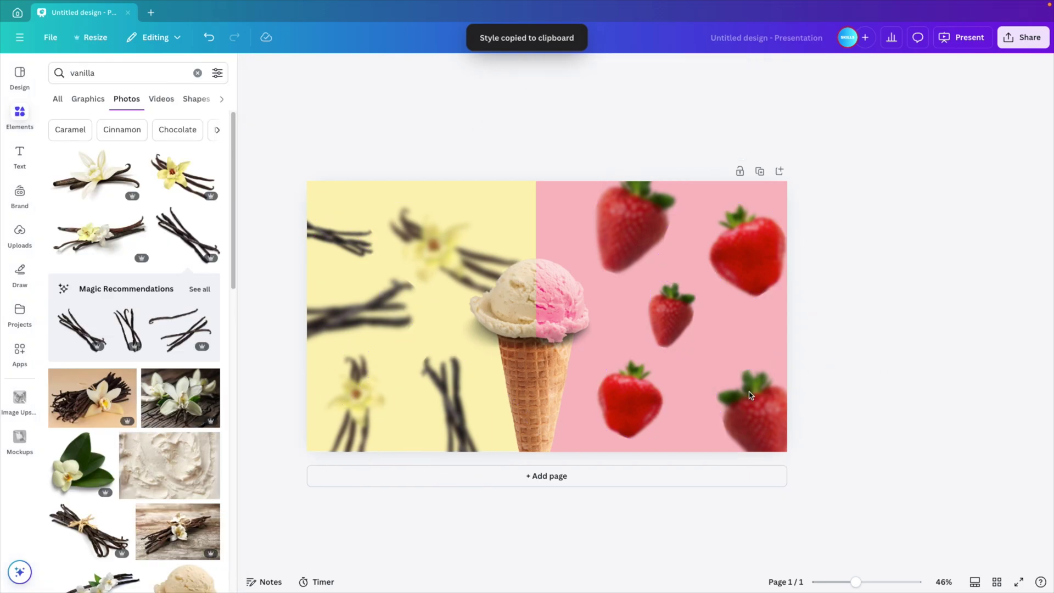
- Move the lower-left strawberry up beside the cone and shift the bottom-right strawberry left
left_click_drag(621, 413, 598, 431)
key("ctrl+alt+c")
key("ctrl+z")
key("ctrl+z")
key("ctrl+z")
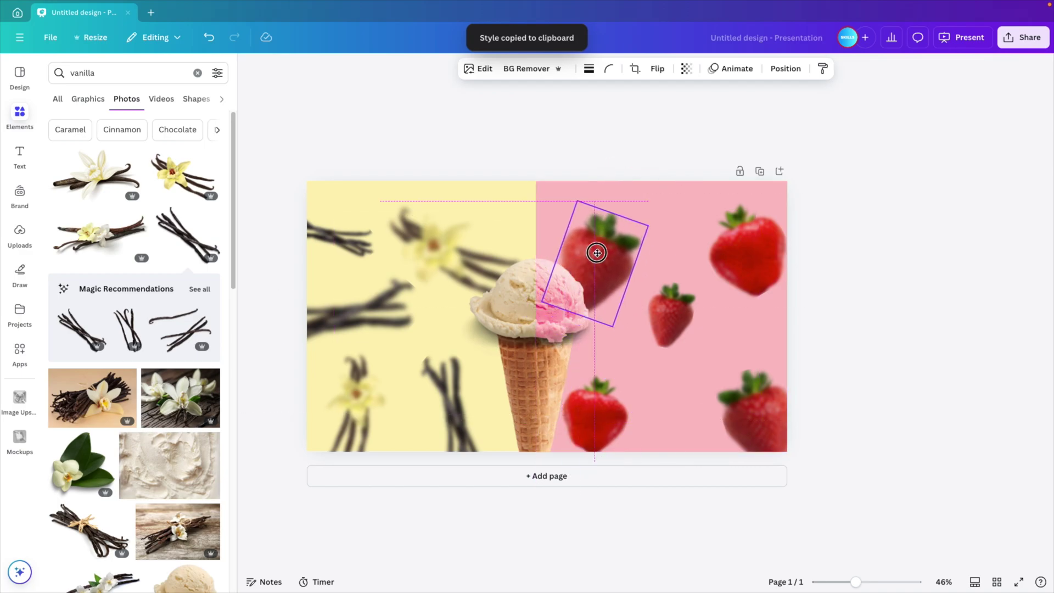
left_click(851, 273)
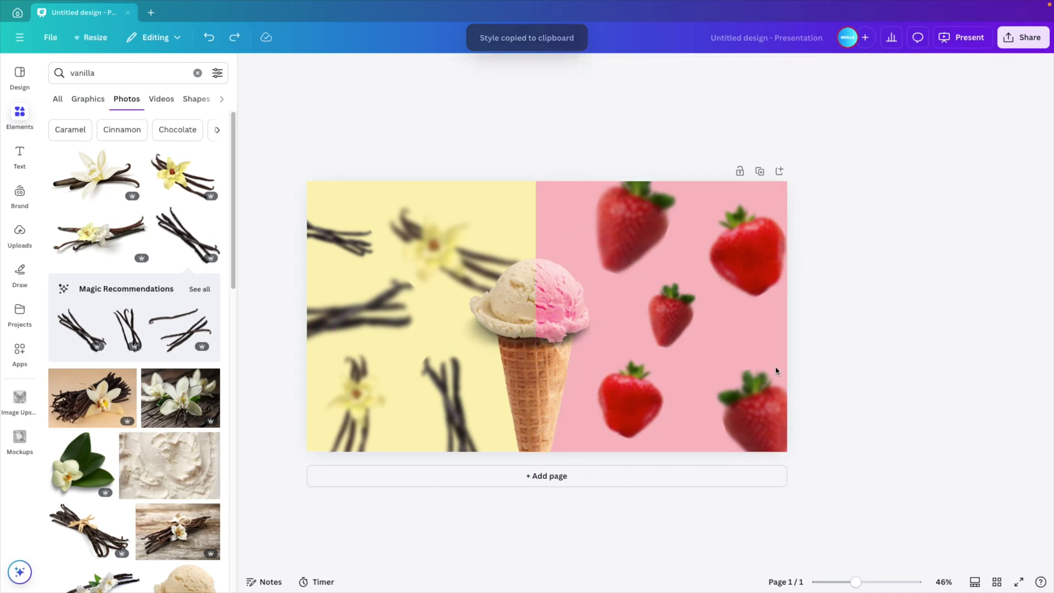
left_click(628, 408)
left_click_drag(628, 409, 589, 391)
left_click(752, 412)
left_click_drag(752, 411, 707, 405)
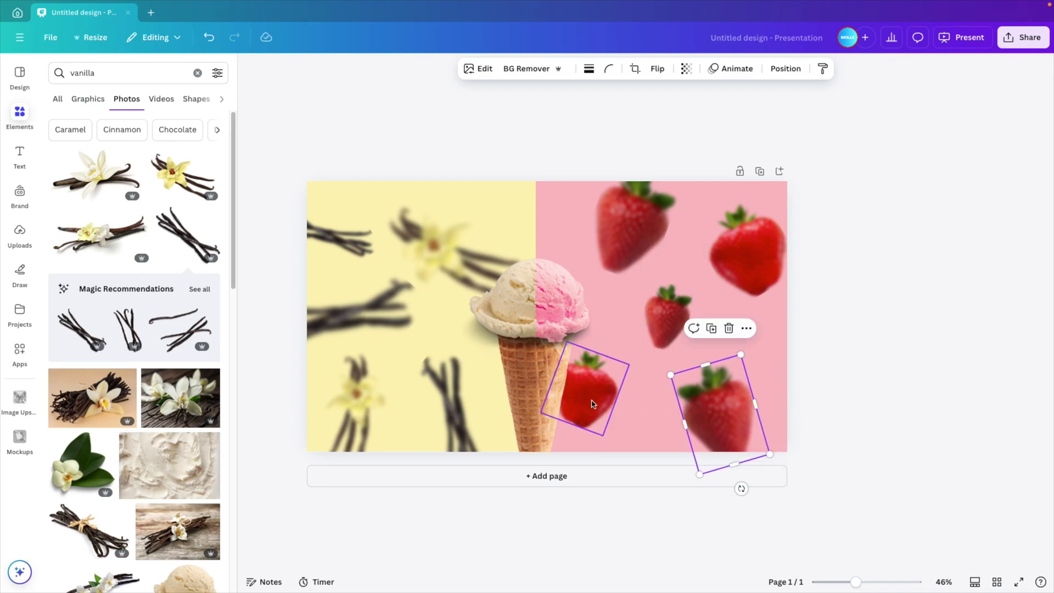
left_click(595, 398)
left_click(922, 339)
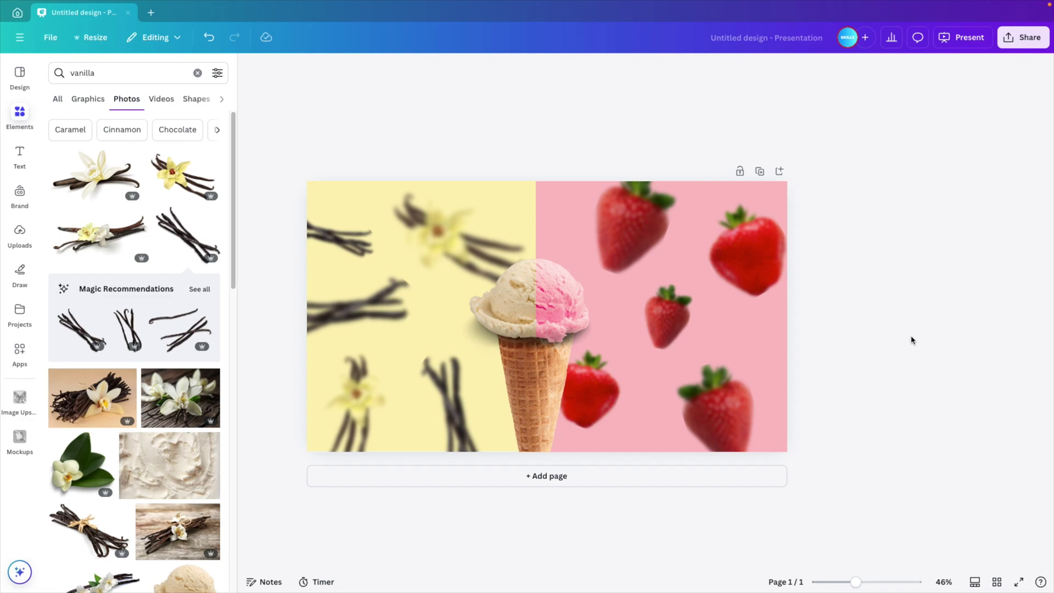
- Group the left and right ice-cream cone halves together
left_click(248, 69)
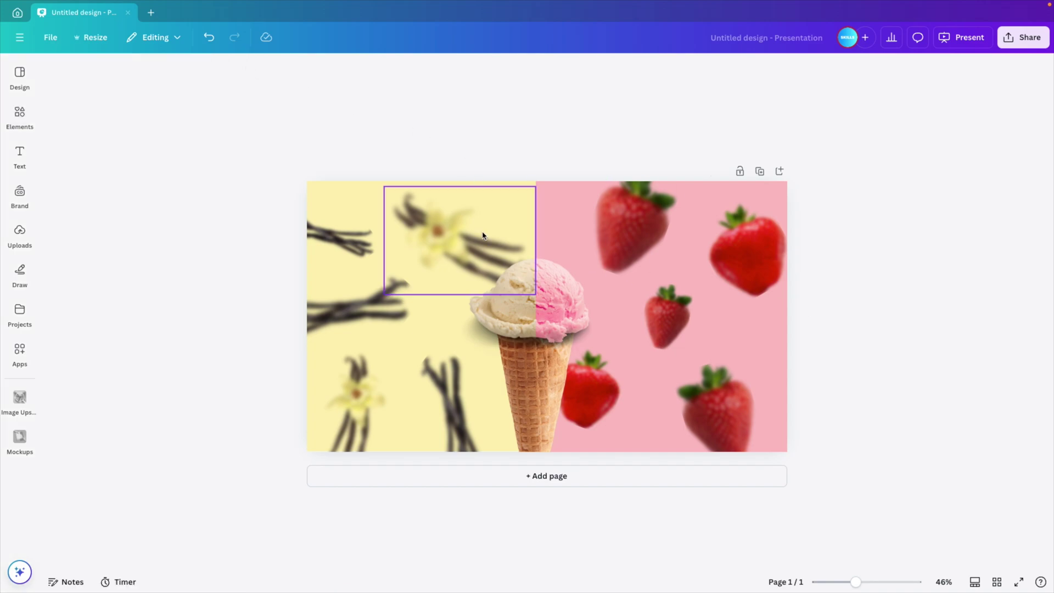
left_click(501, 295)
left_click(561, 305, "shift")
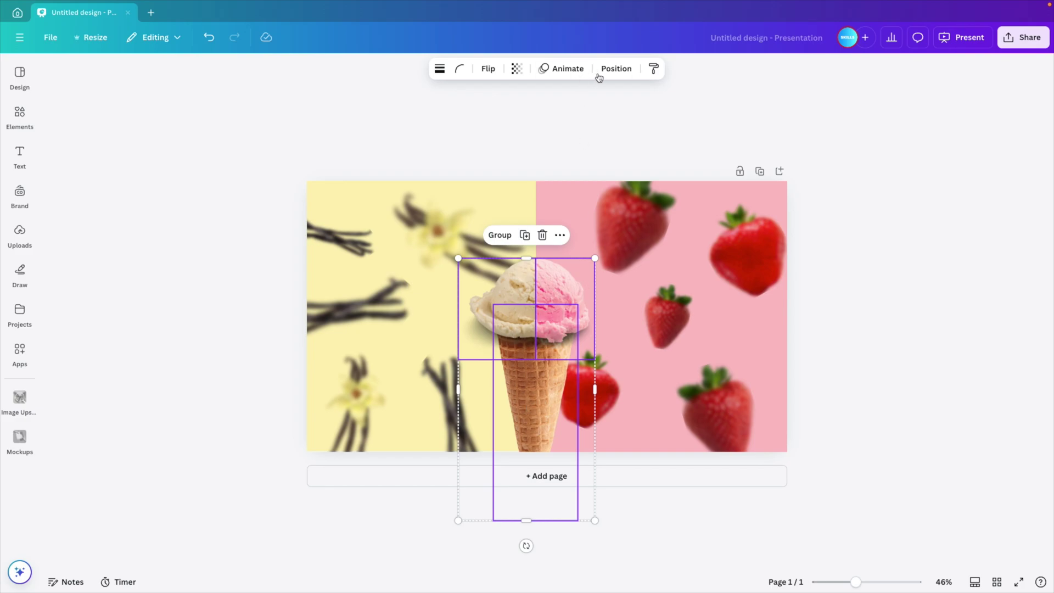
left_click(499, 235)
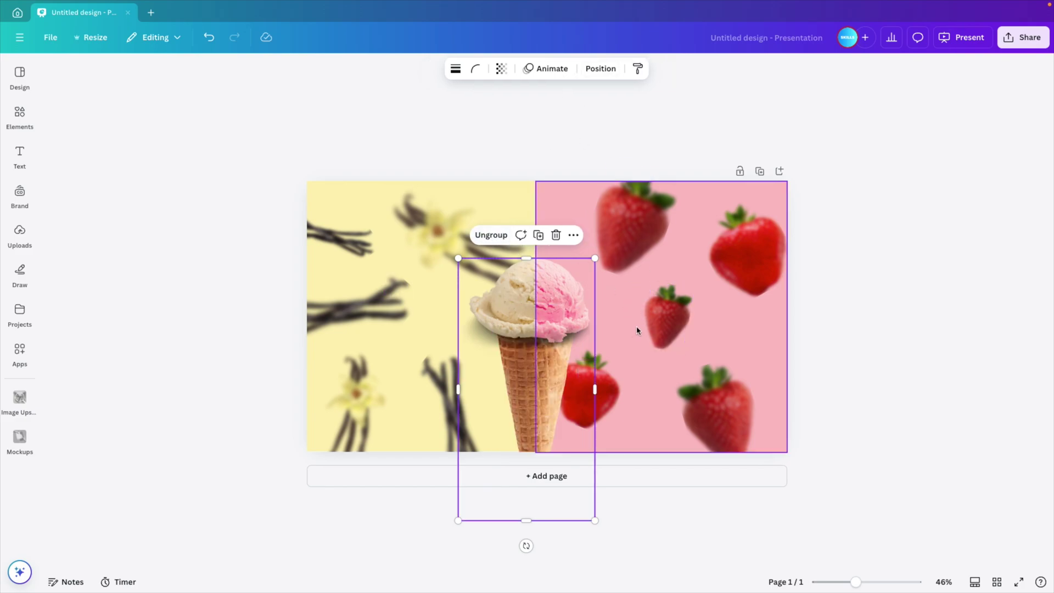
- Give the cone group a Baseline entrance animation with slightly reduced speed
left_click(547, 70)
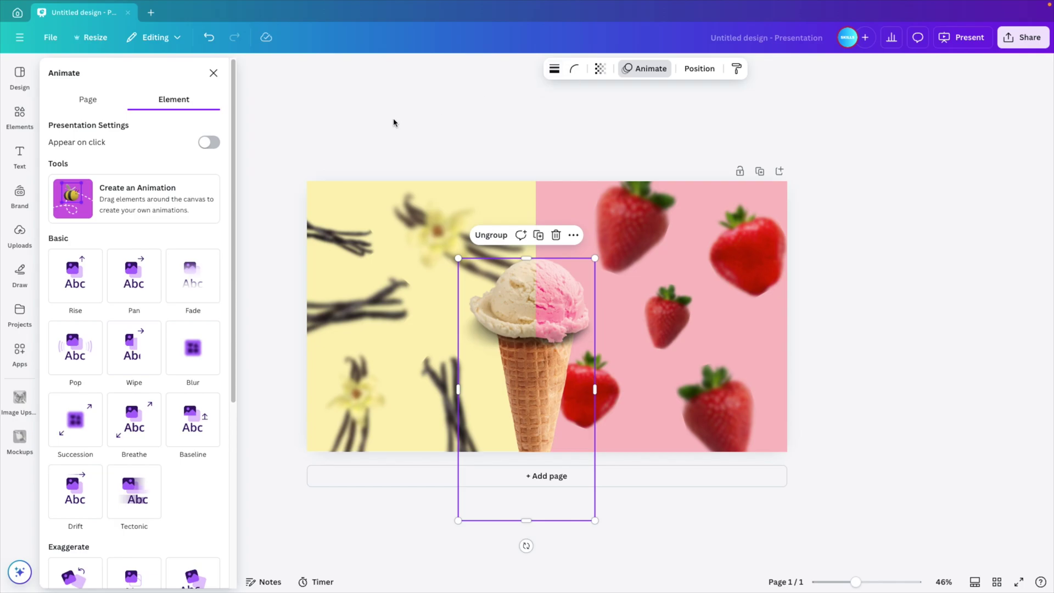
left_click(67, 275)
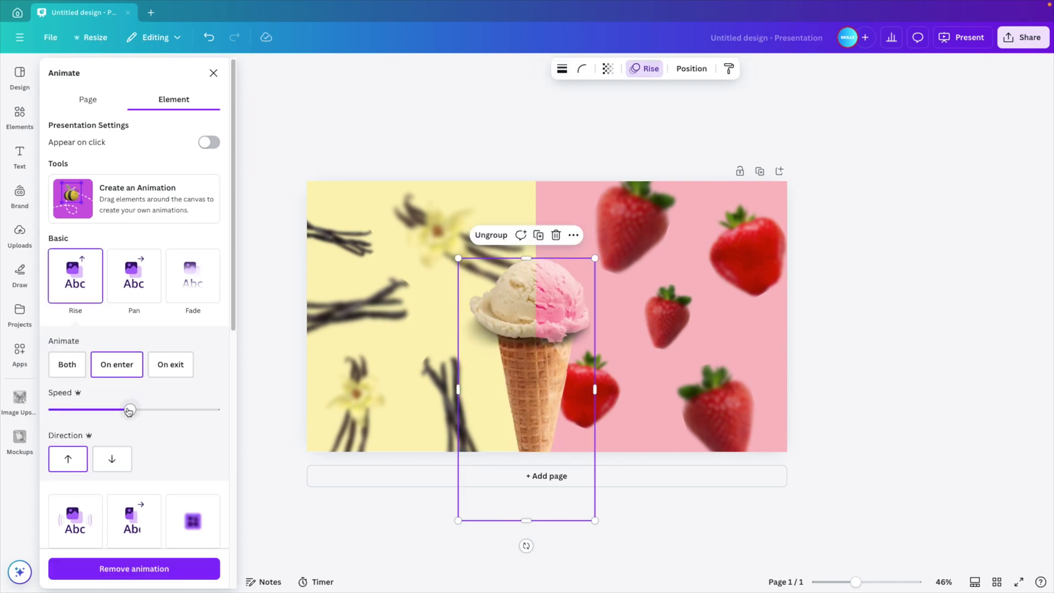
scroll(171, 324, "down", 3)
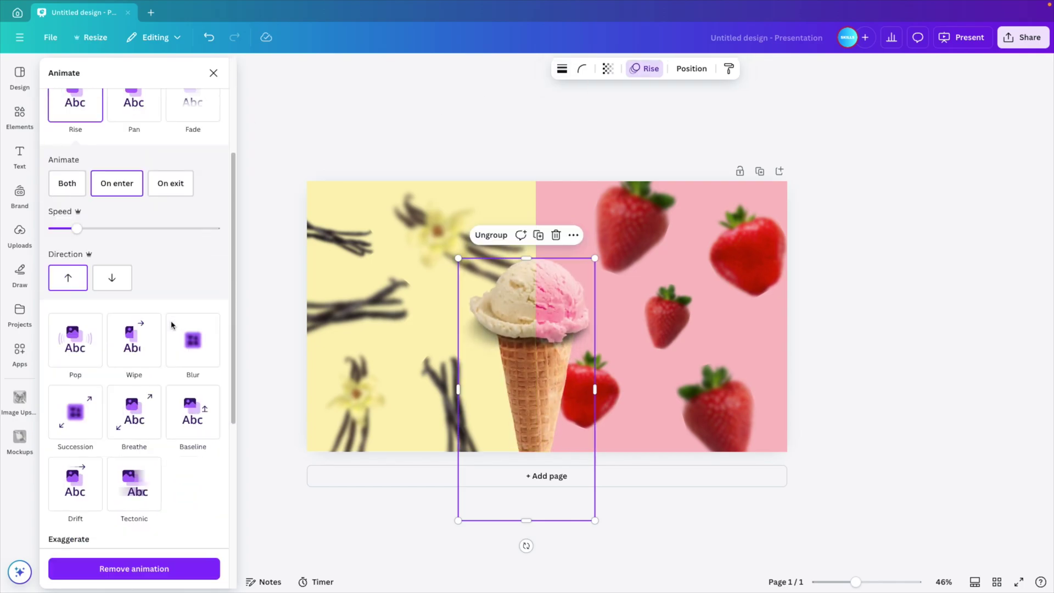
left_click(189, 413)
left_click_drag(81, 373, 74, 374)
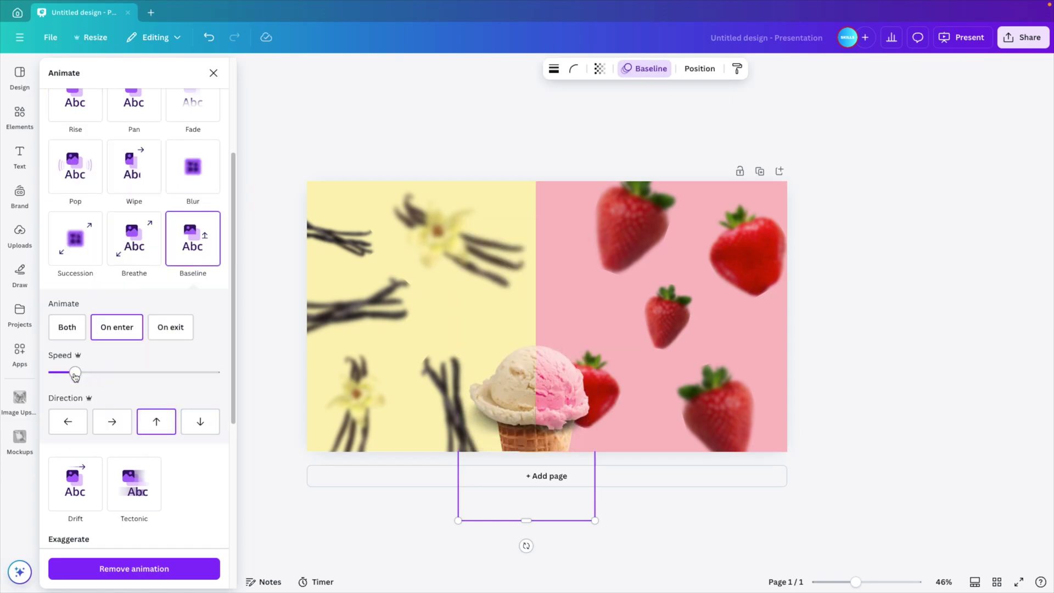
- Select all five strawberries and the four vanilla pod images together
left_click(611, 235)
left_click(743, 248, "shift")
left_click(631, 339, "shift")
left_click(690, 373, "shift")
left_click(606, 410, "shift")
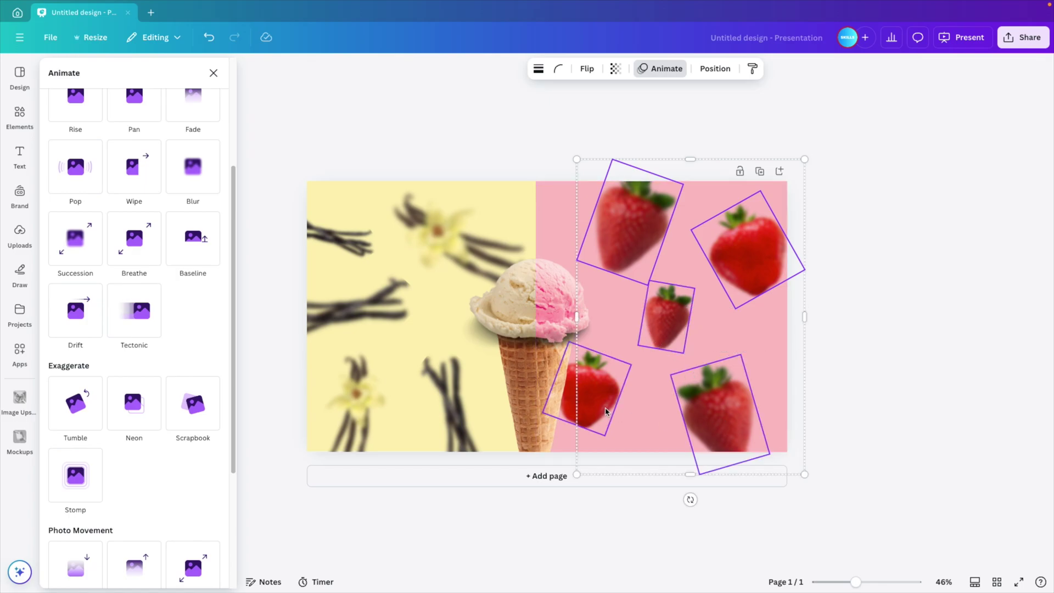
left_click(450, 406, "shift")
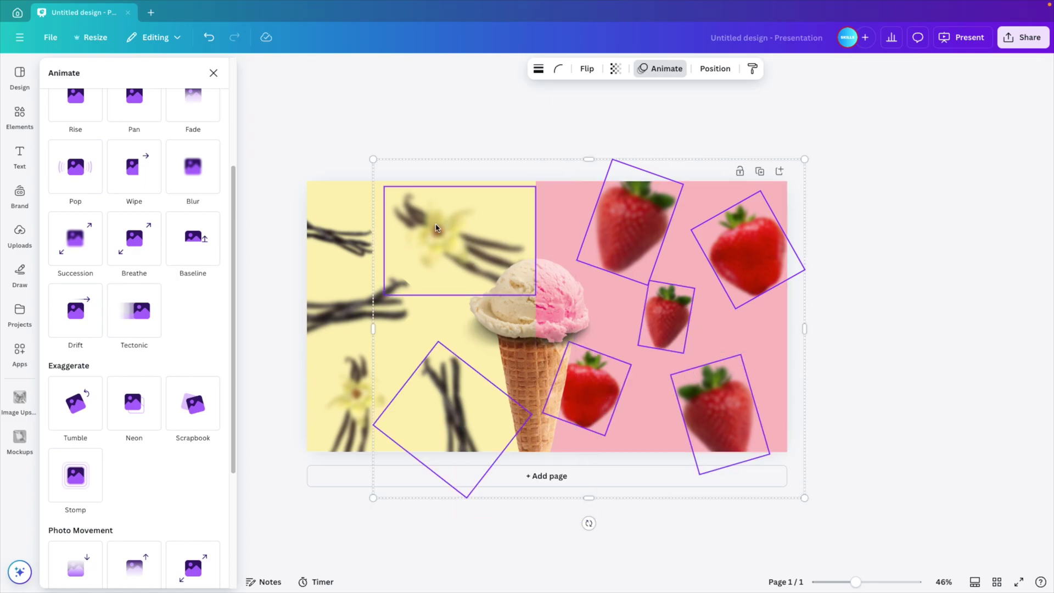
left_click(355, 238, "shift")
left_click(341, 305, "shift")
left_click(352, 423, "shift")
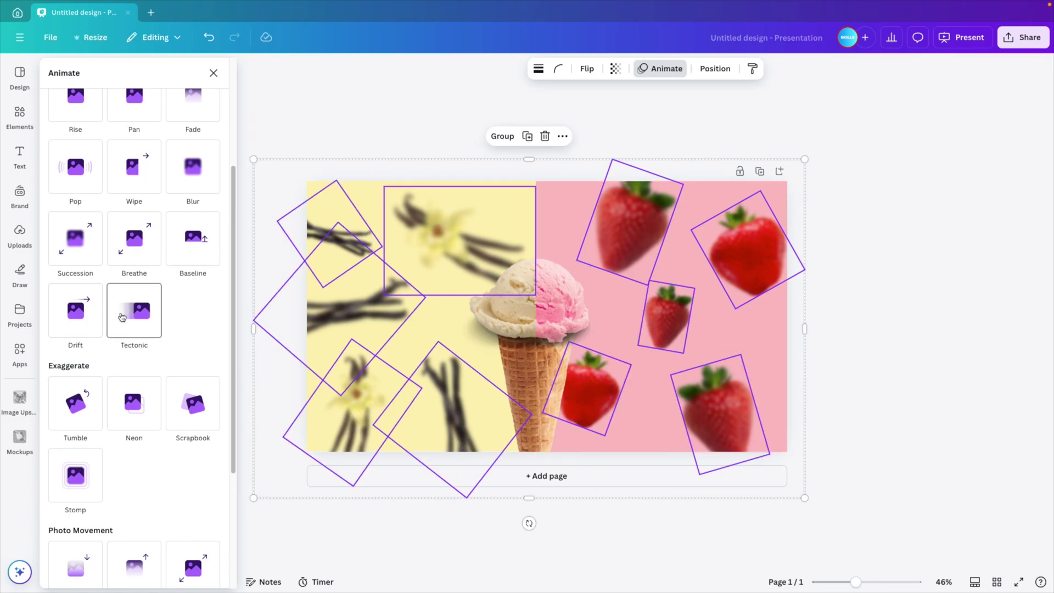
- Preview Baseline, Blur, Wipe, Pop, Pan and Rise, then apply Tectonic to the fruit and pods
left_click(122, 317)
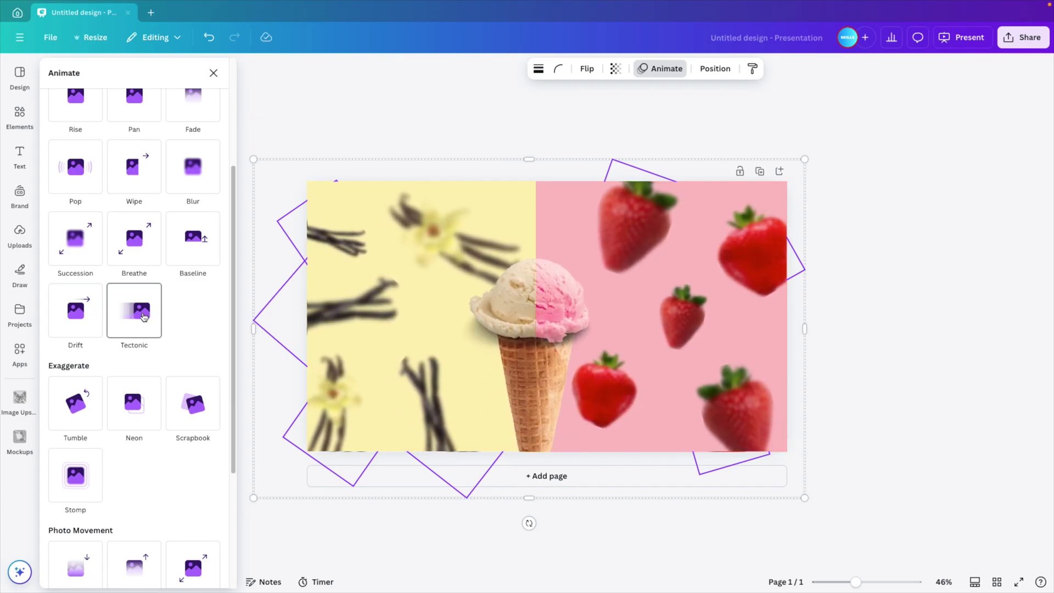
left_click(177, 257)
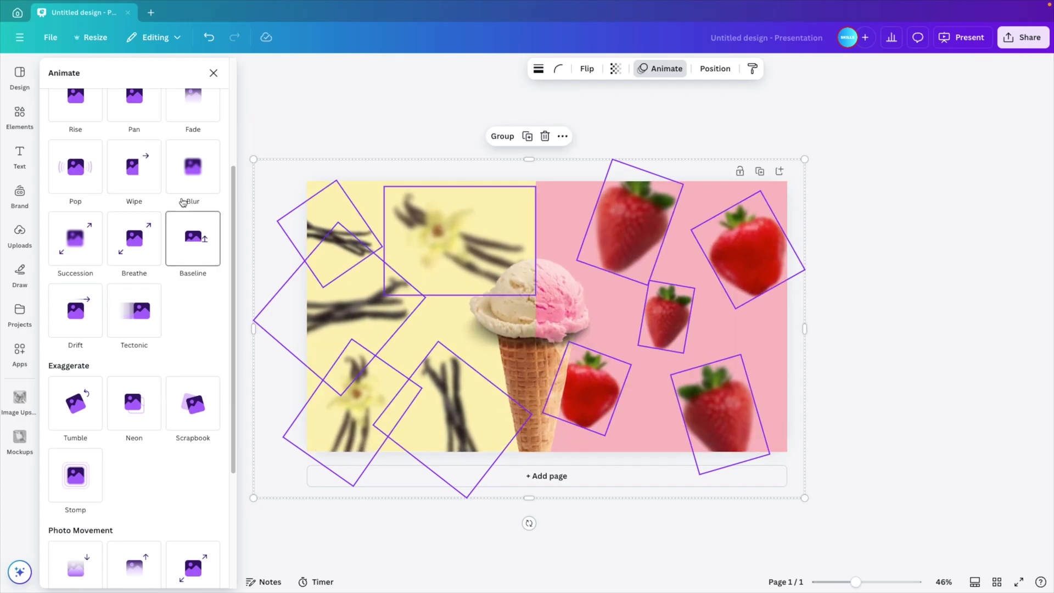
left_click(185, 192)
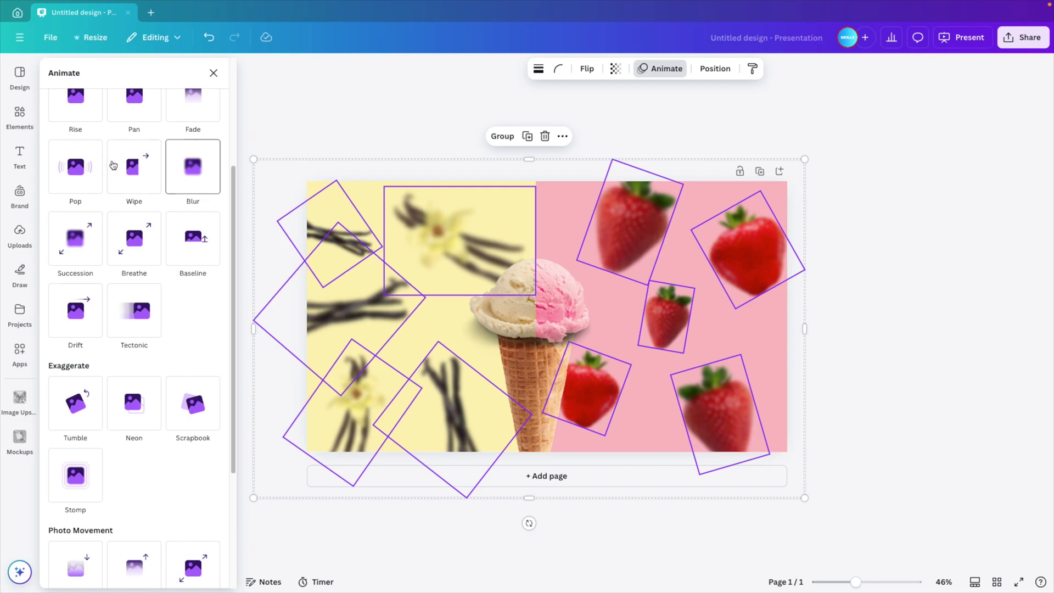
left_click(112, 165)
left_click(77, 168)
scroll(79, 173, "up", 1)
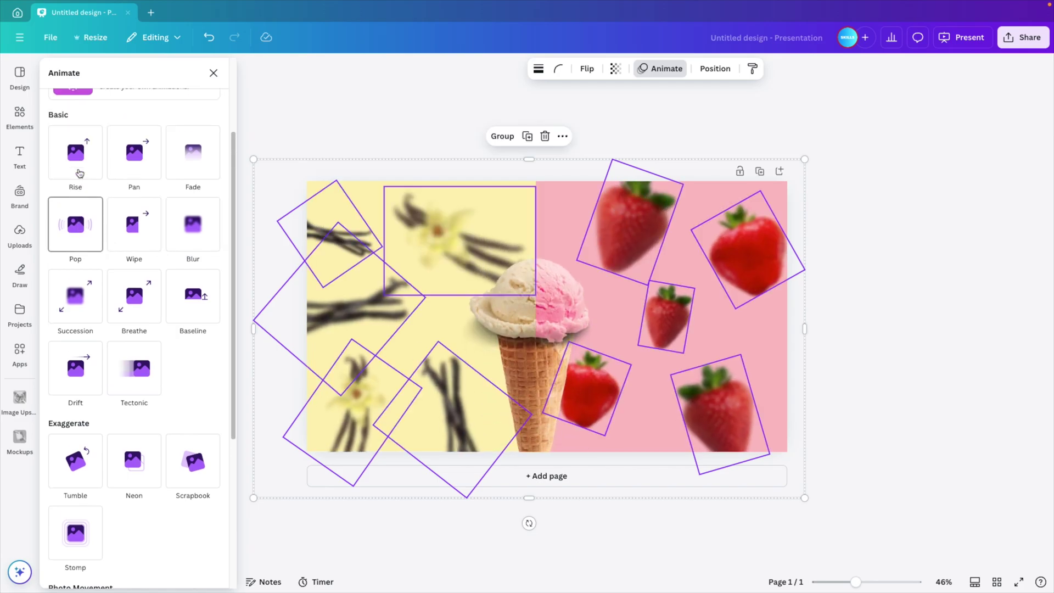
left_click(130, 166)
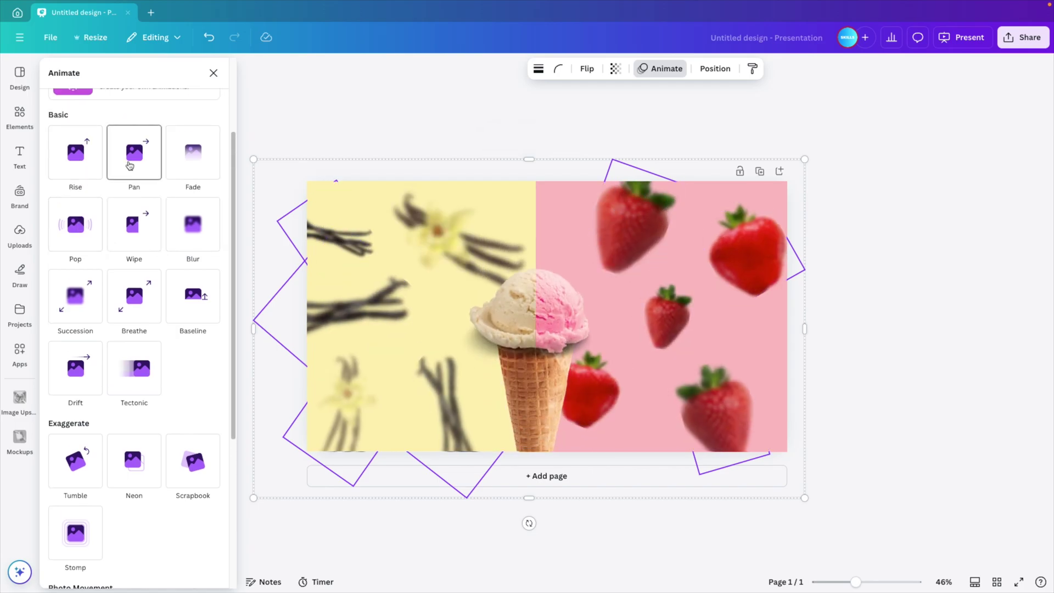
left_click(83, 162)
left_click(145, 389)
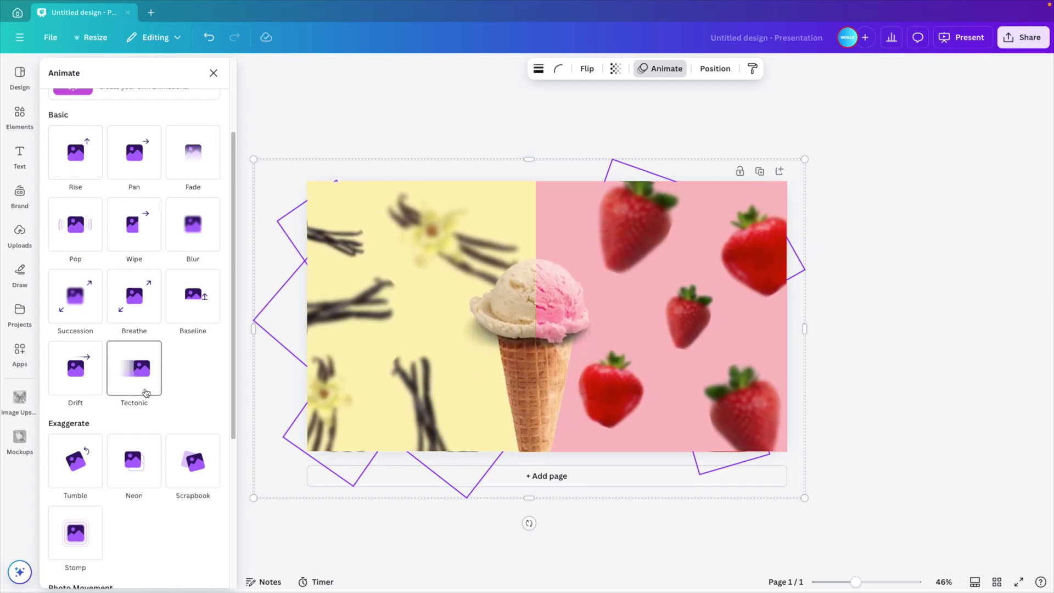
left_click(139, 383)
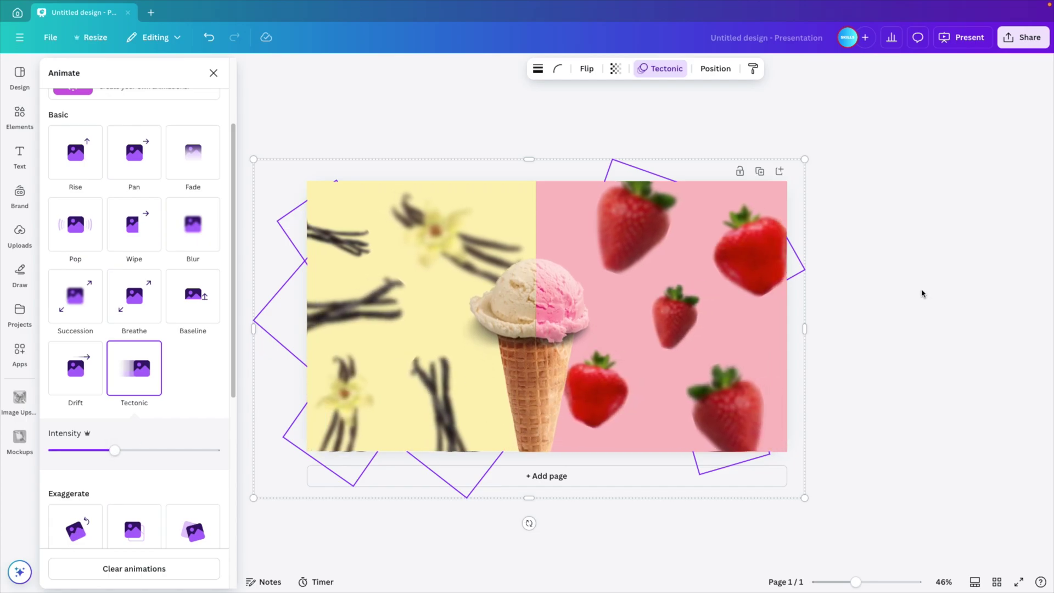
key("Escape")
- Duplicate the page, then delete the cone and fruit from page 1
left_click(759, 171)
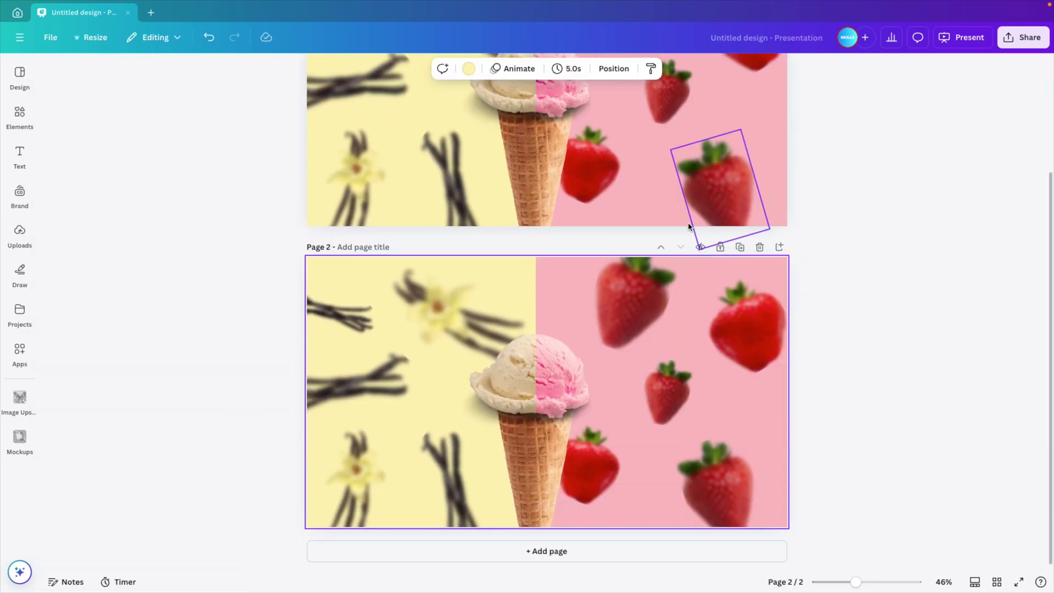
left_click_drag(602, 155, 565, 134)
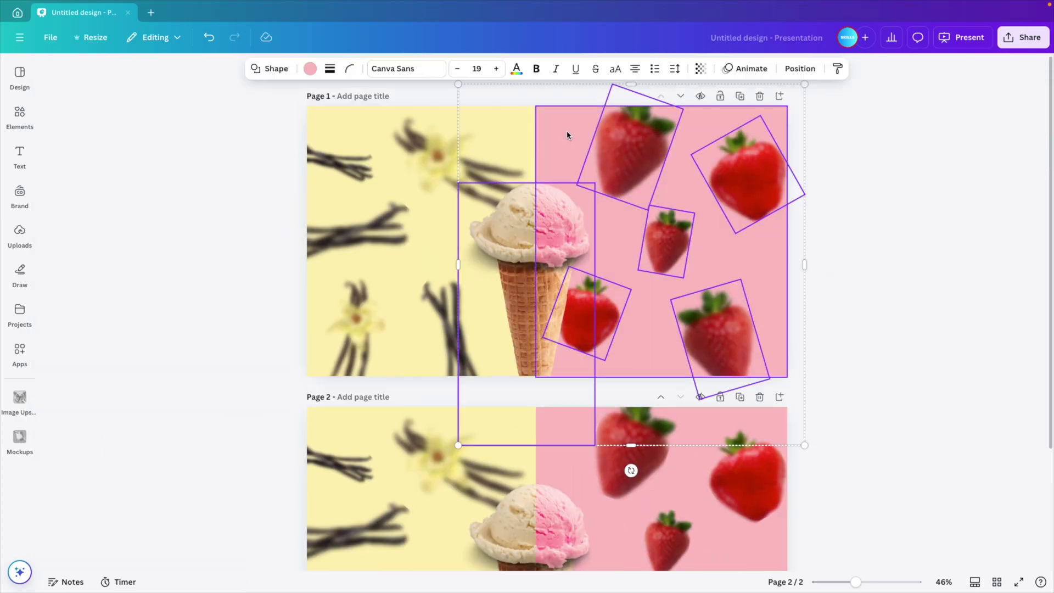
key("Delete")
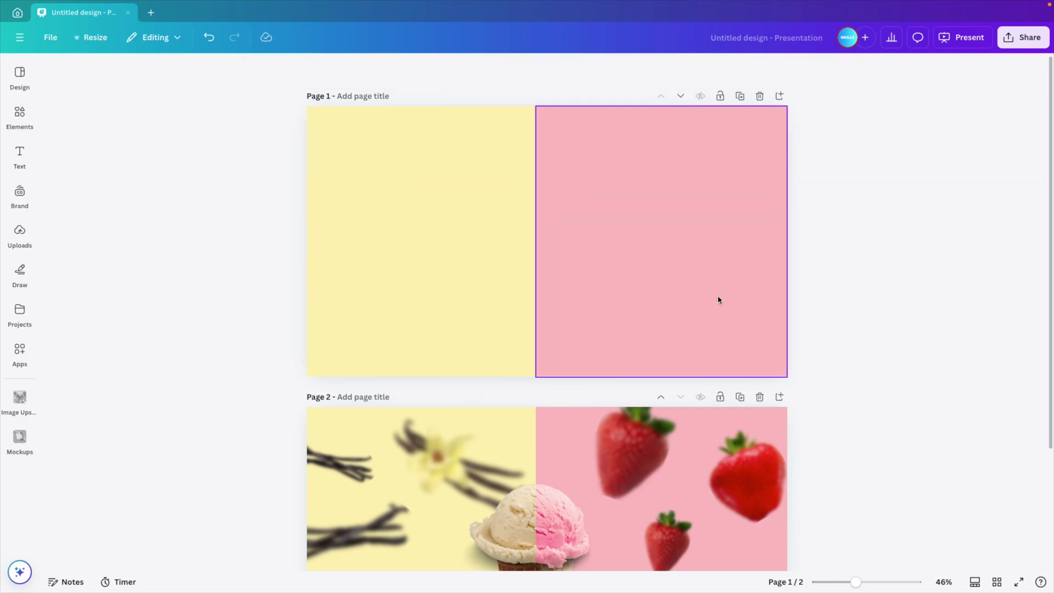